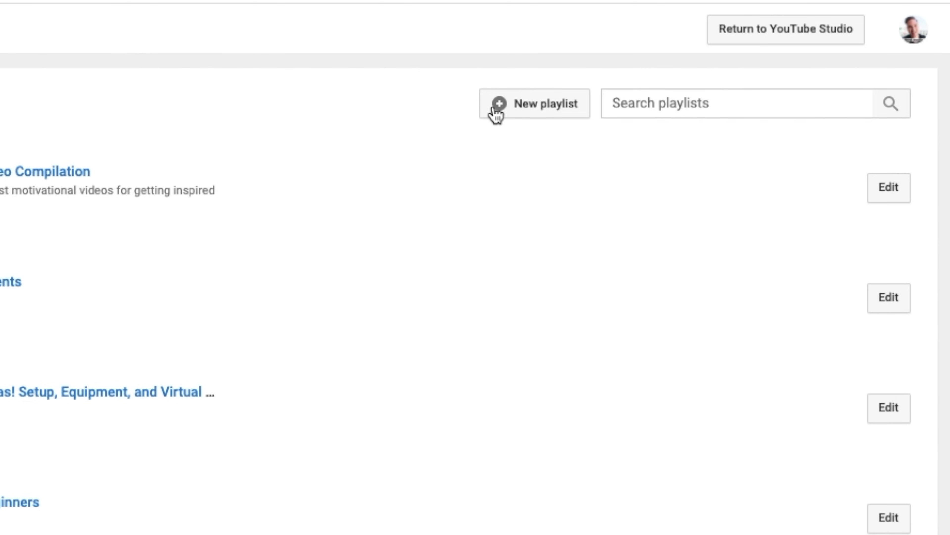
Open the Think Media channel's Videos tab listing its recent uploads.
click(507, 111)
click(551, 275)
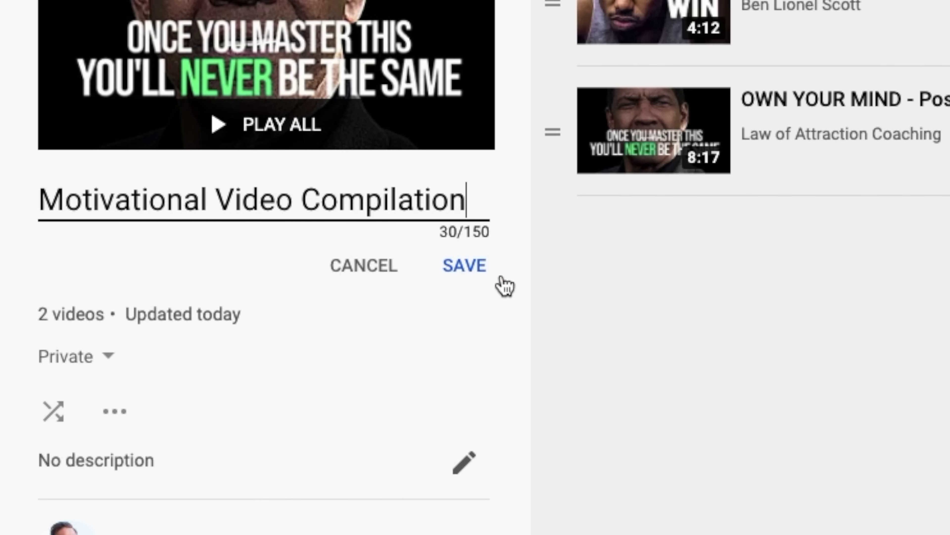
click(465, 266)
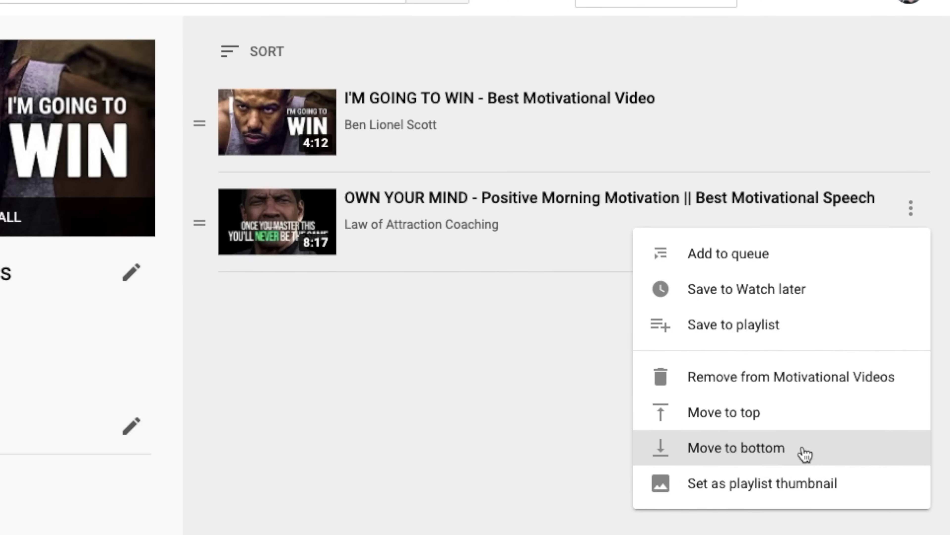
click(796, 495)
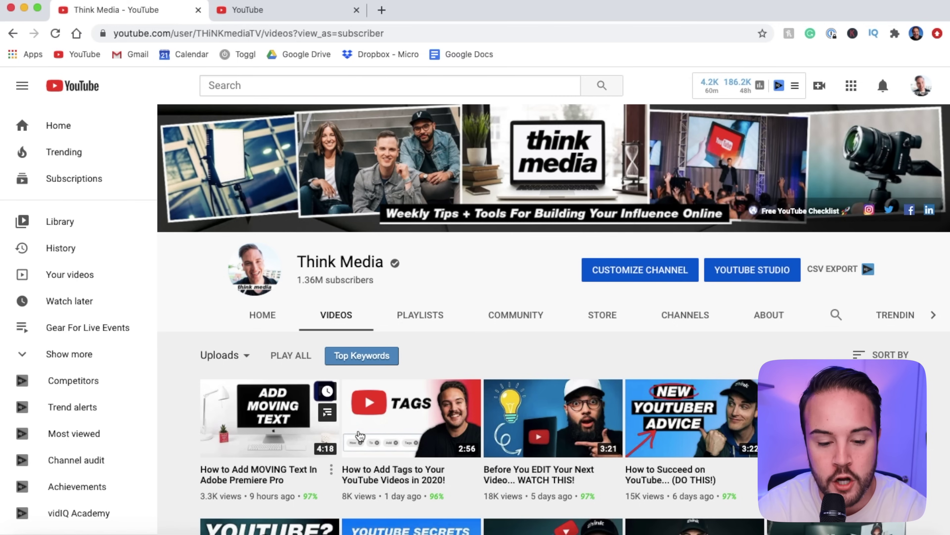
Scroll to the 'How to Add Tags to Your YouTube Videos in 2020!' video and open its Save to playlist options.
scroll(327, 423, down, 2)
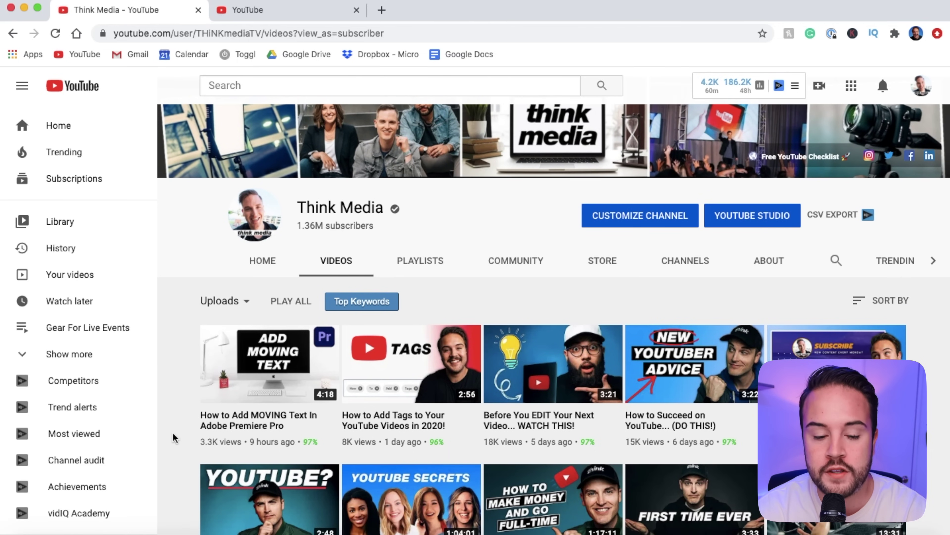
scroll(171, 426, down, 1)
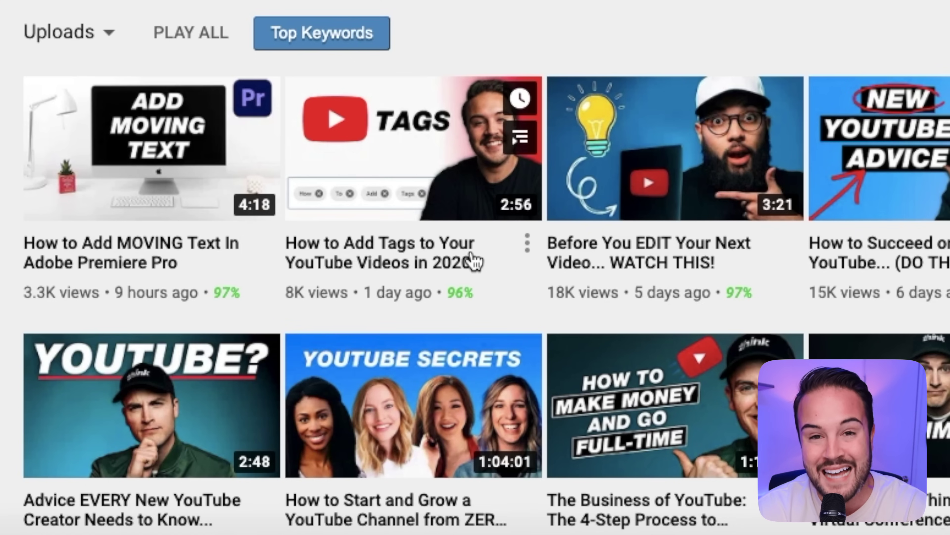
click(527, 251)
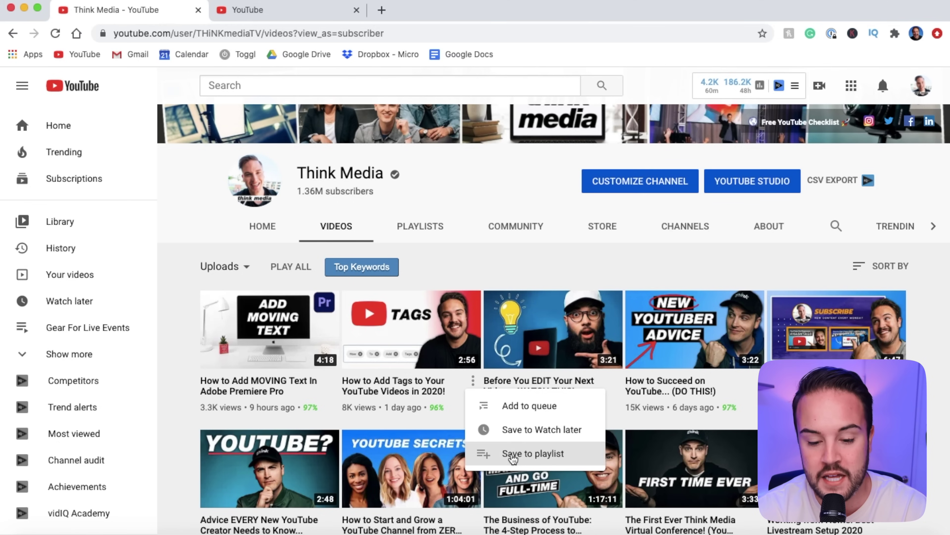
key(Escape)
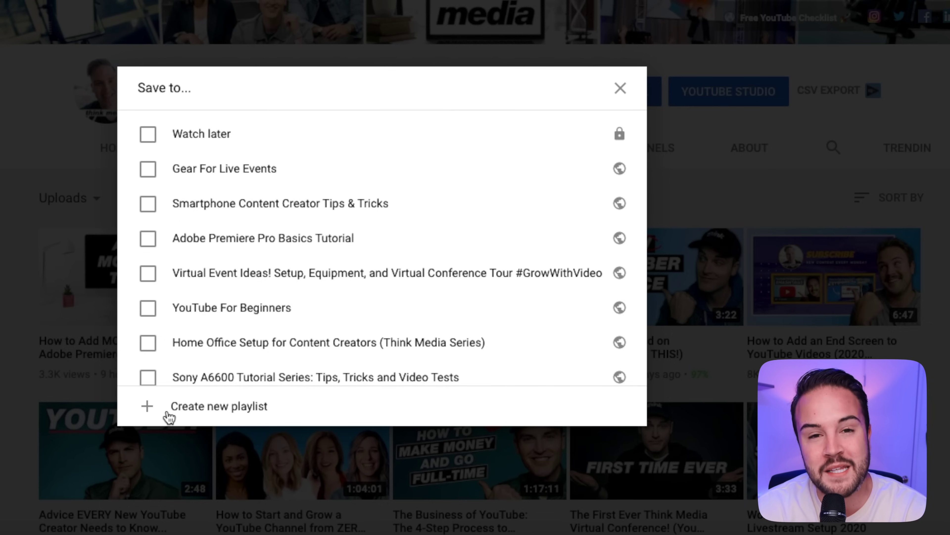
Start a new playlist named 'Motivational Videos' and show its Public, Unlisted and Private choices.
click(194, 417)
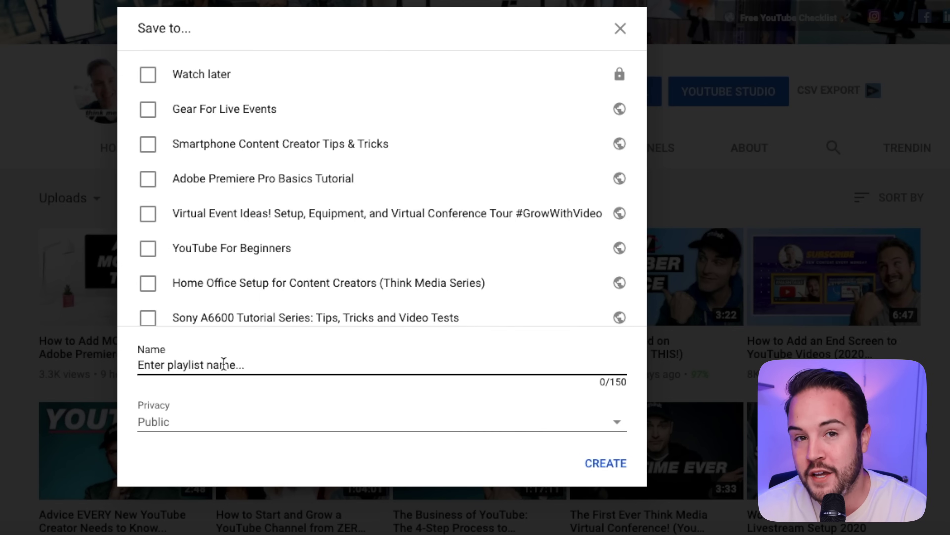
text(M)
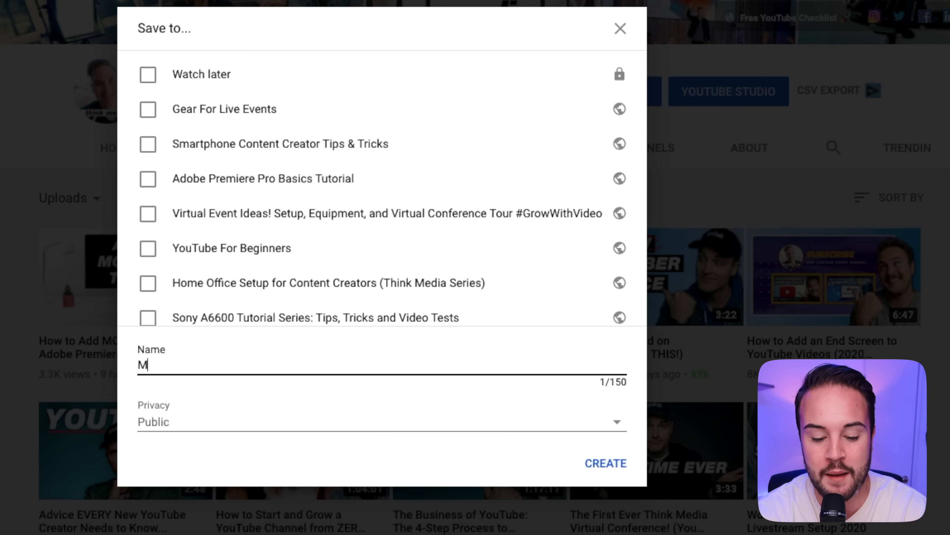
text(otiva)
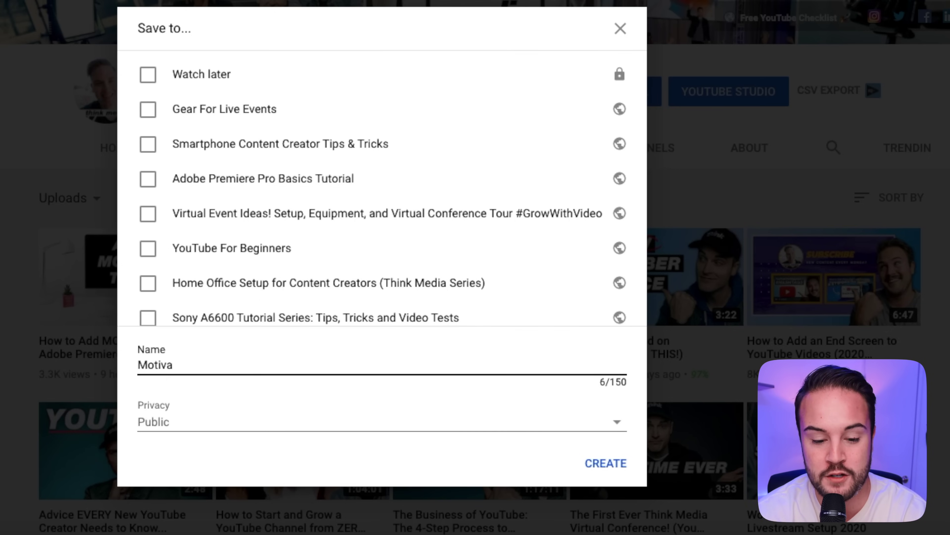
text(tional)
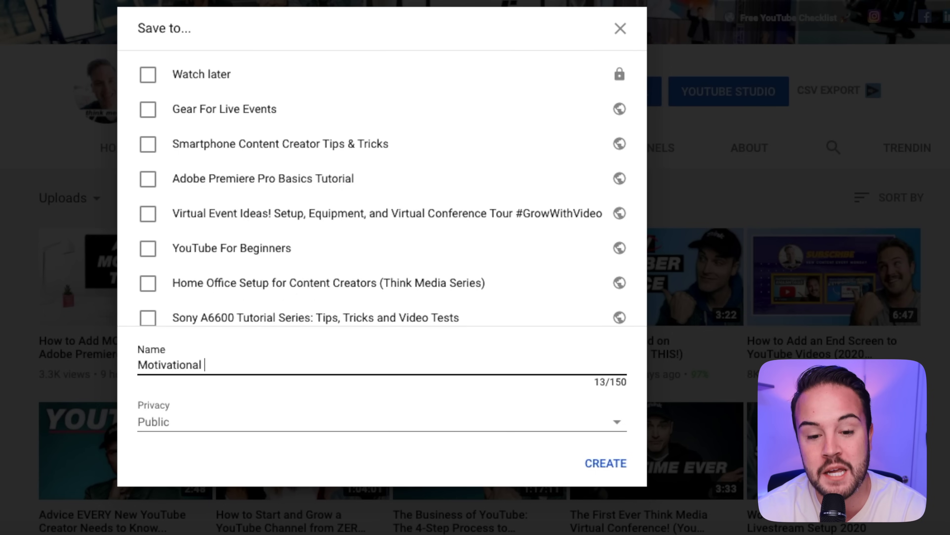
text(Videos)
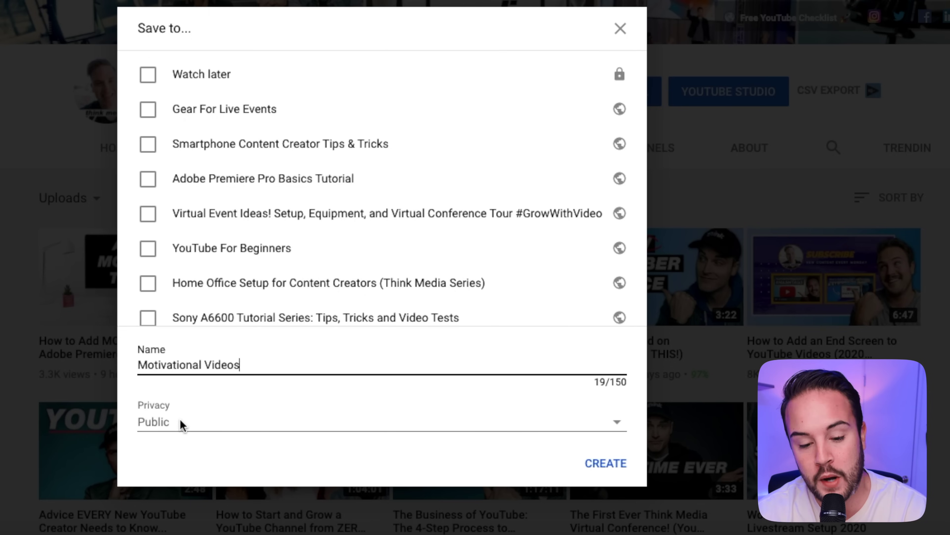
click(207, 425)
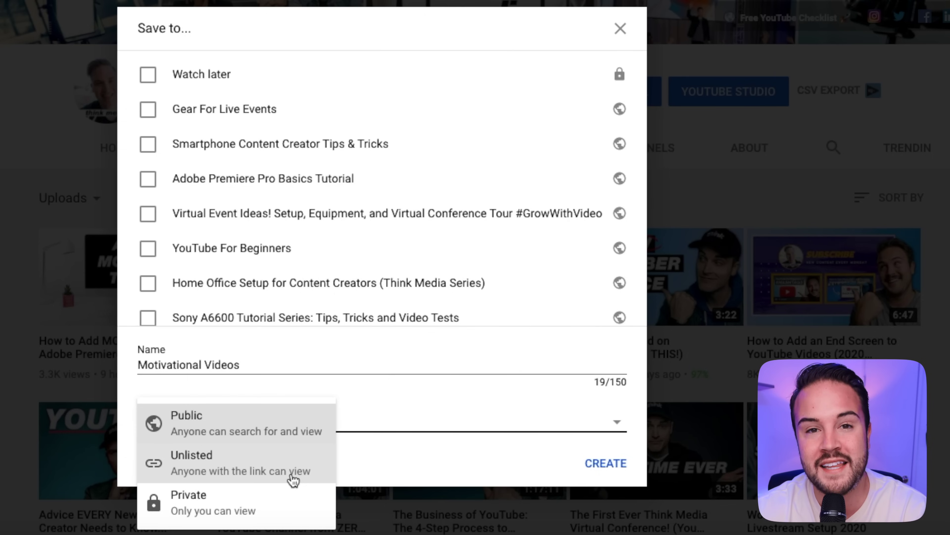
Make the Motivational Videos playlist Private and create it.
click(261, 518)
click(622, 473)
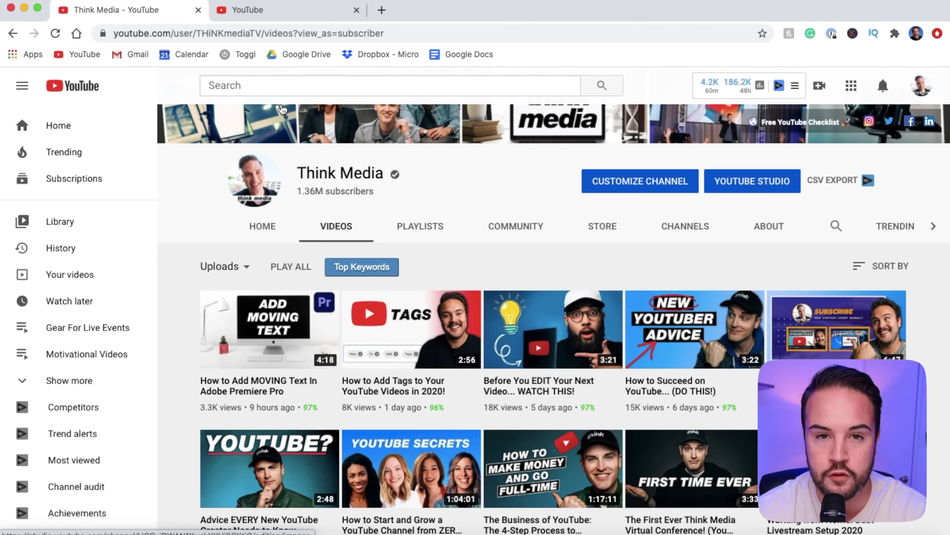
Search YouTube for 'motivation'.
click(282, 85)
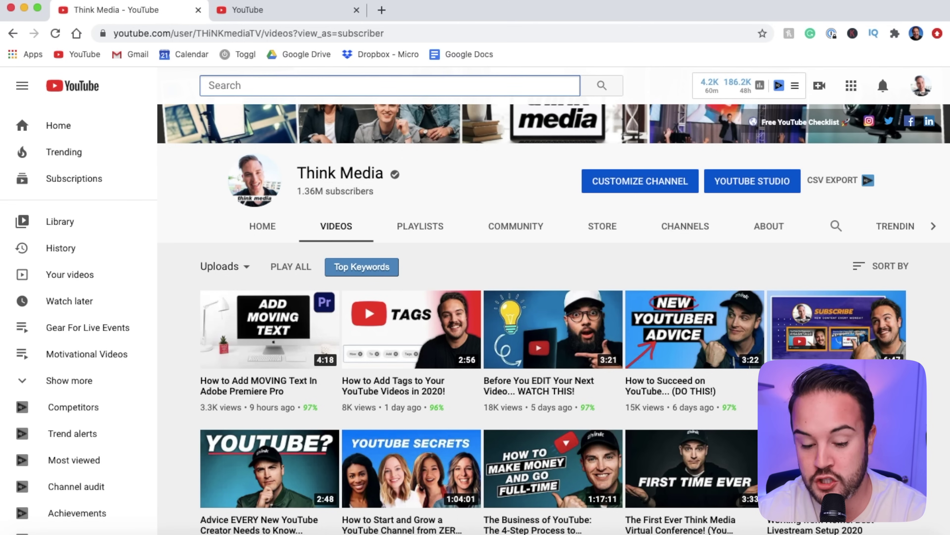
text(motivation)
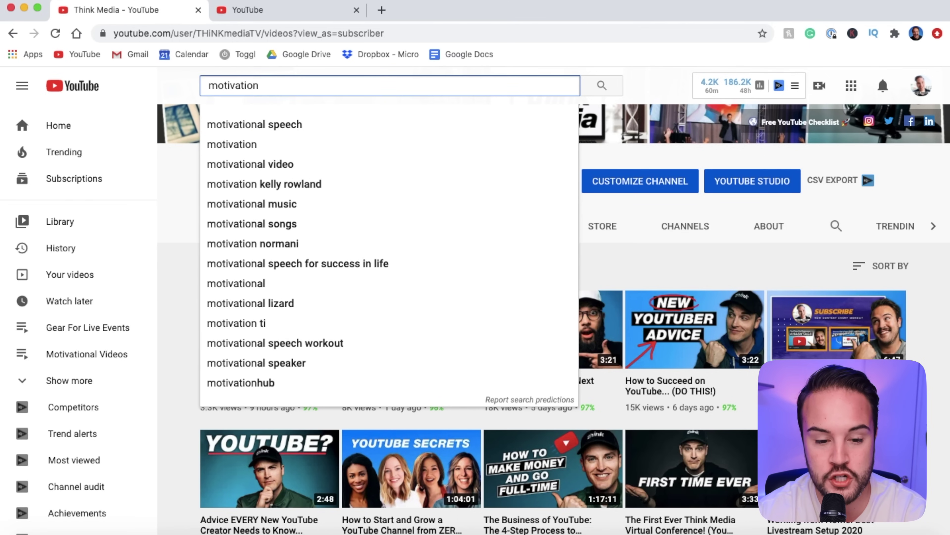
key(Return)
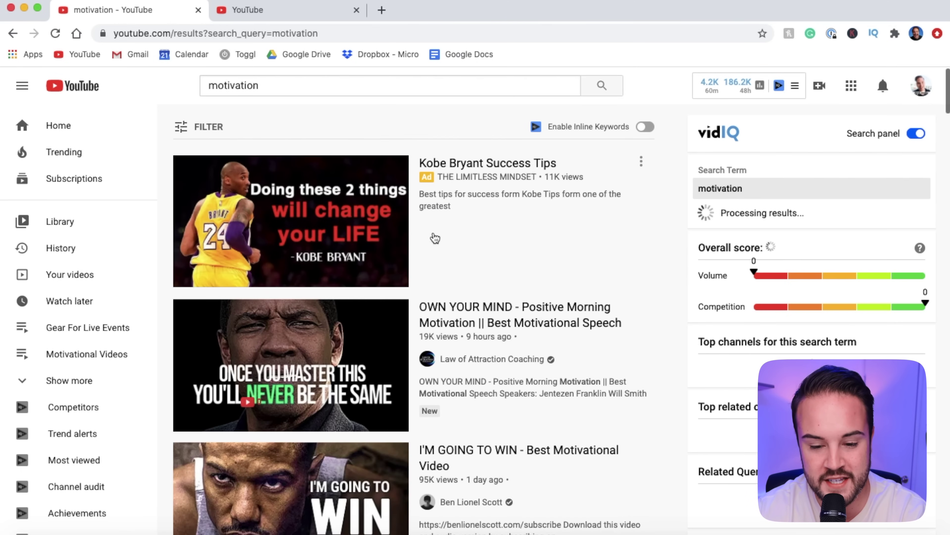
Bring up the Save to playlist choices for the OWN YOUR MIND video.
scroll(658, 400, down, 3)
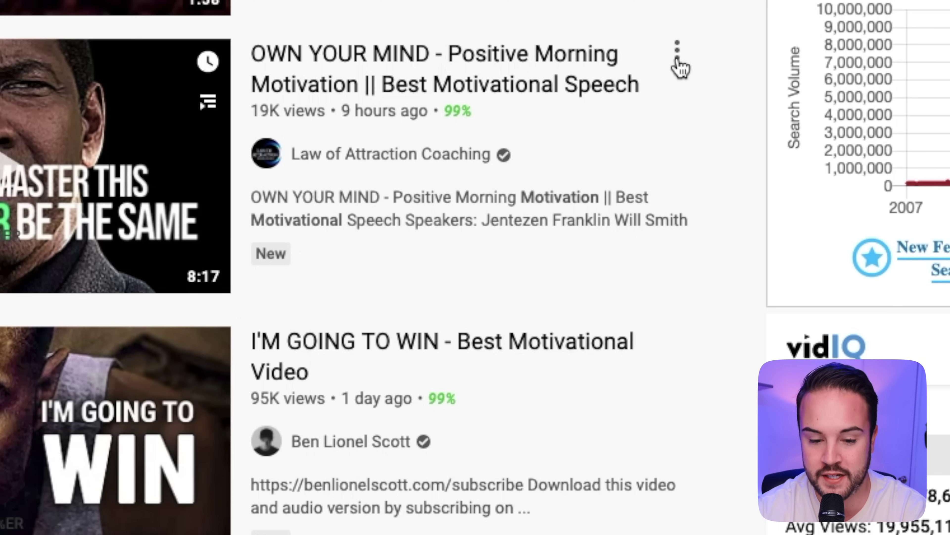
click(675, 59)
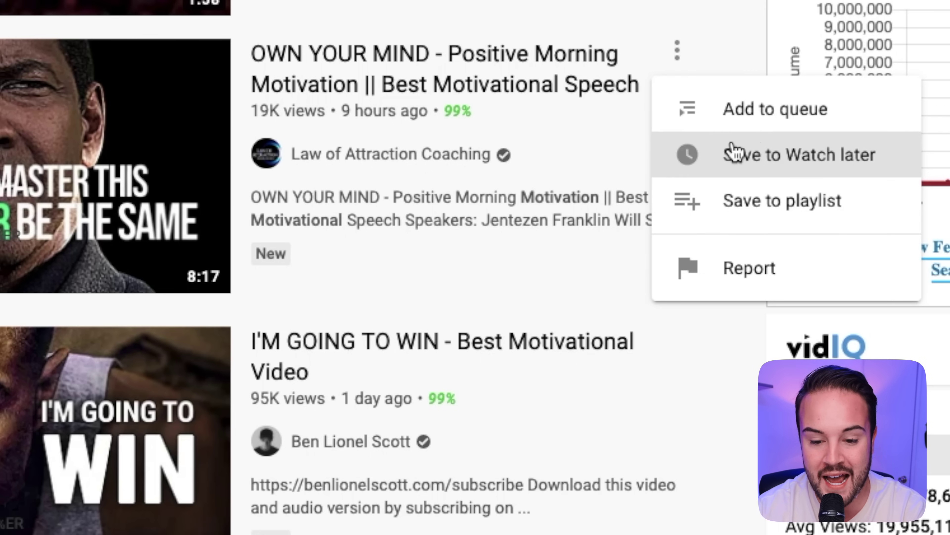
click(763, 191)
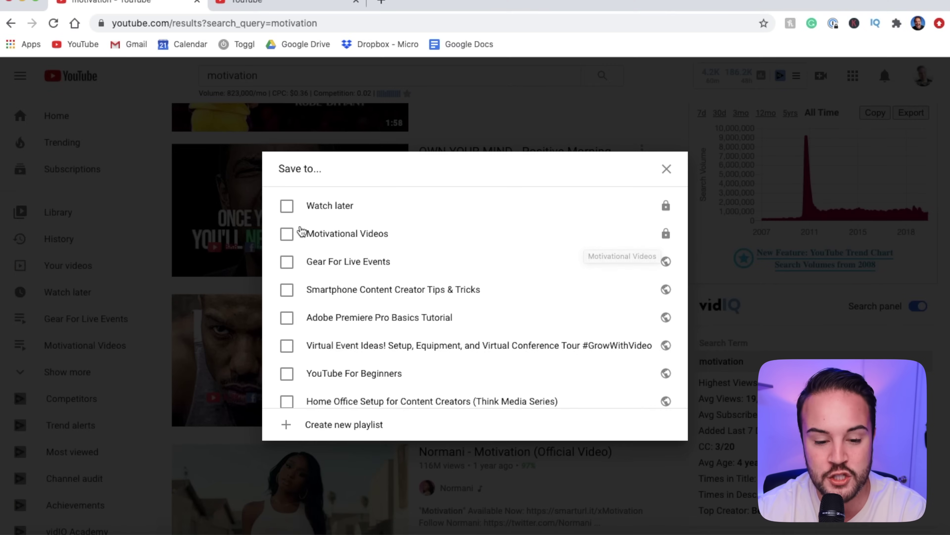
Tick Motivational Videos for OWN YOUR MIND, then open the I'M GOING TO WIN video.
click(171, 183)
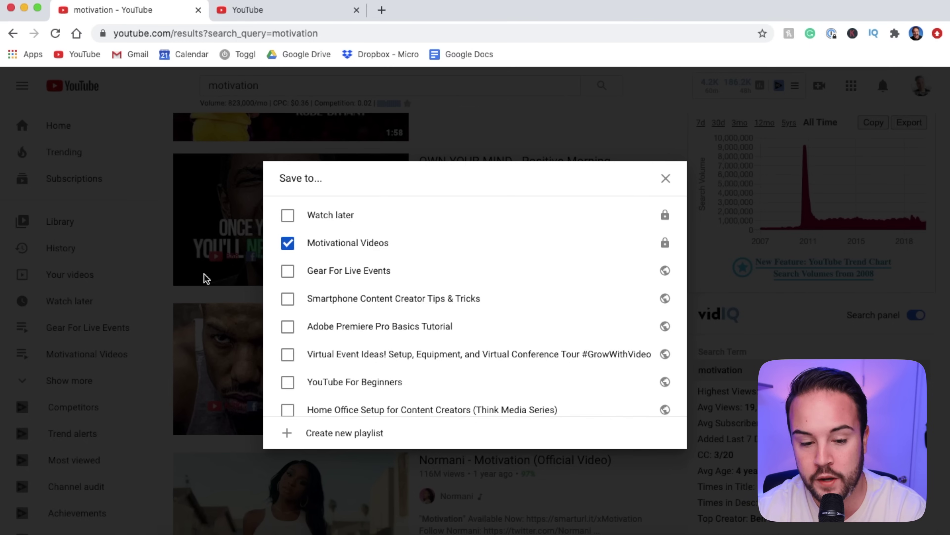
click(666, 179)
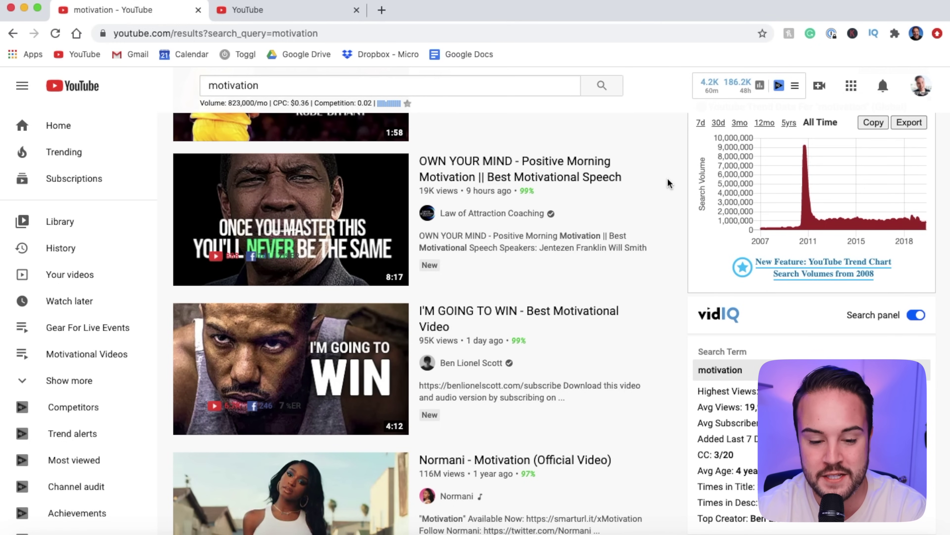
click(472, 316)
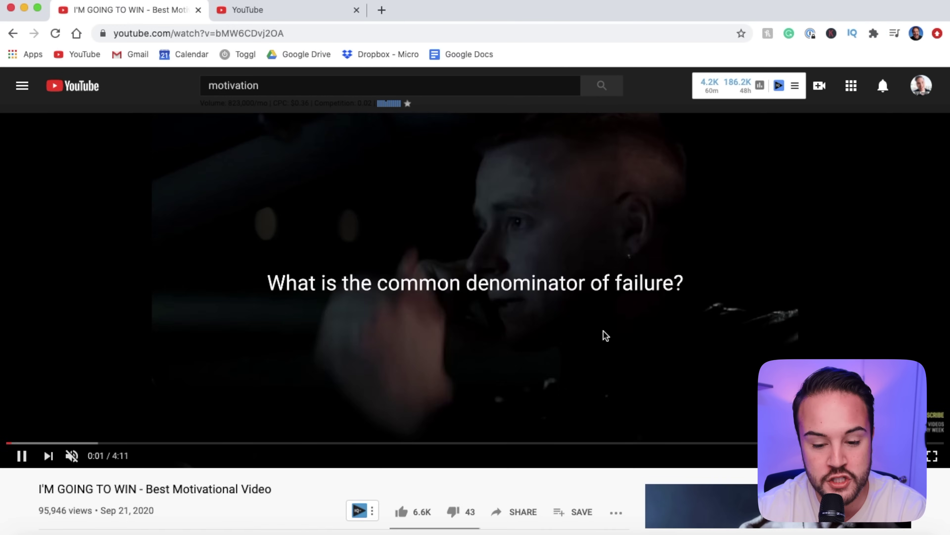
Pause I'M GOING TO WIN and bring up its Save to playlist choices.
scroll(604, 333, down, 3)
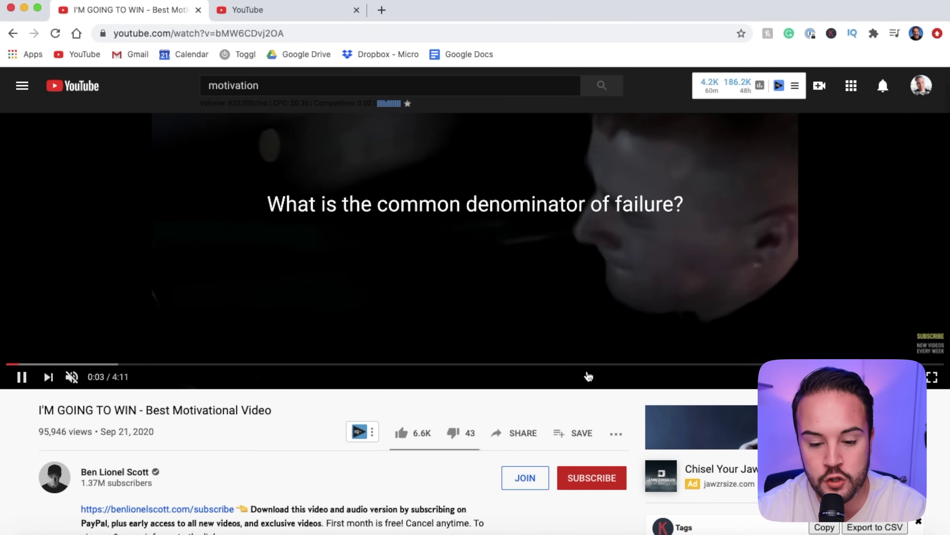
scroll(575, 305, up, 1)
click(577, 299)
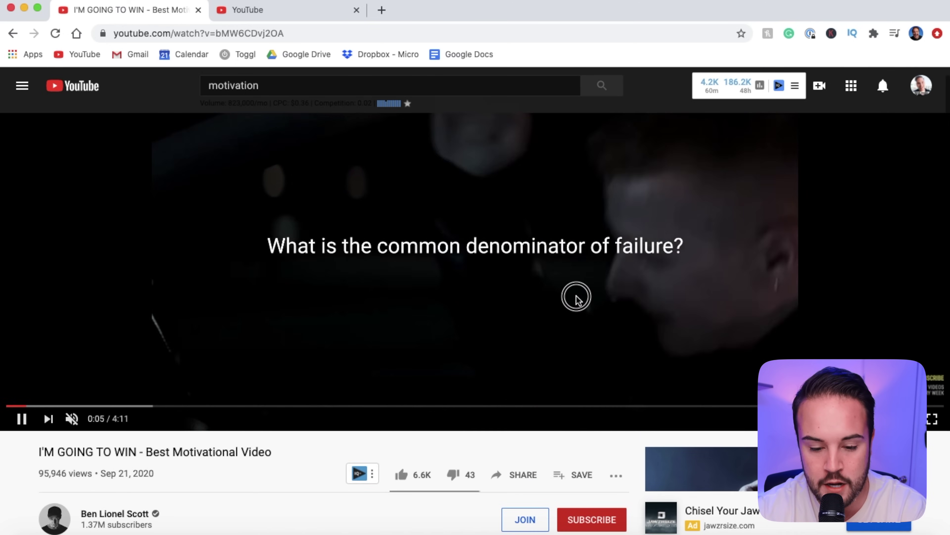
scroll(582, 410, down, 4)
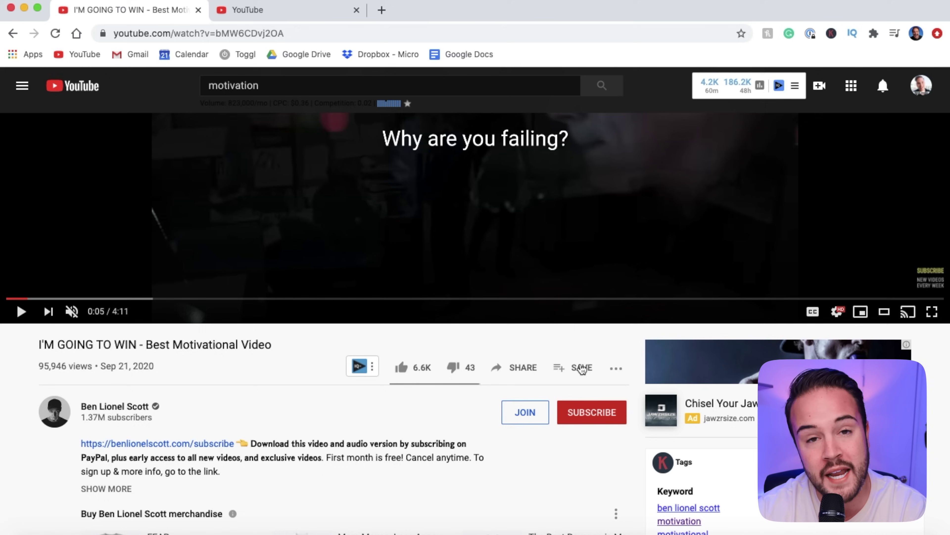
click(617, 370)
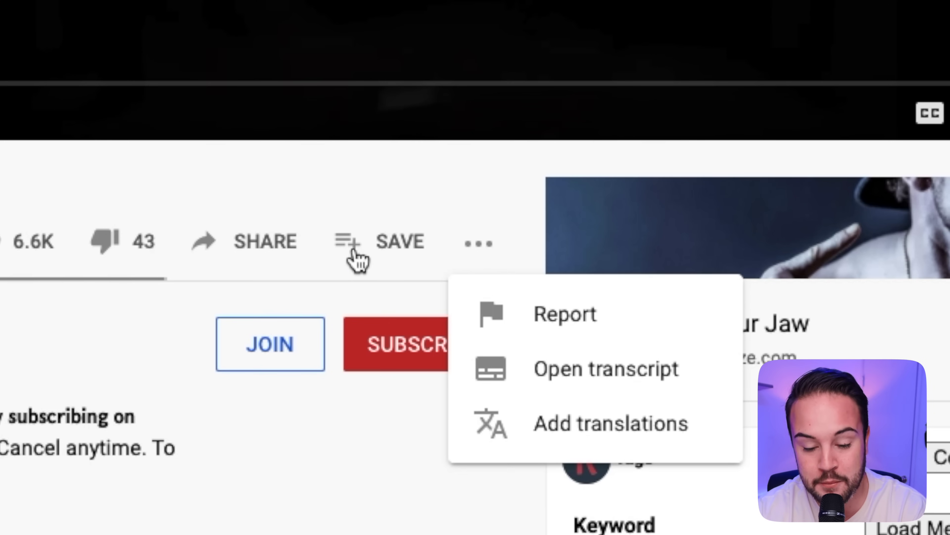
click(576, 371)
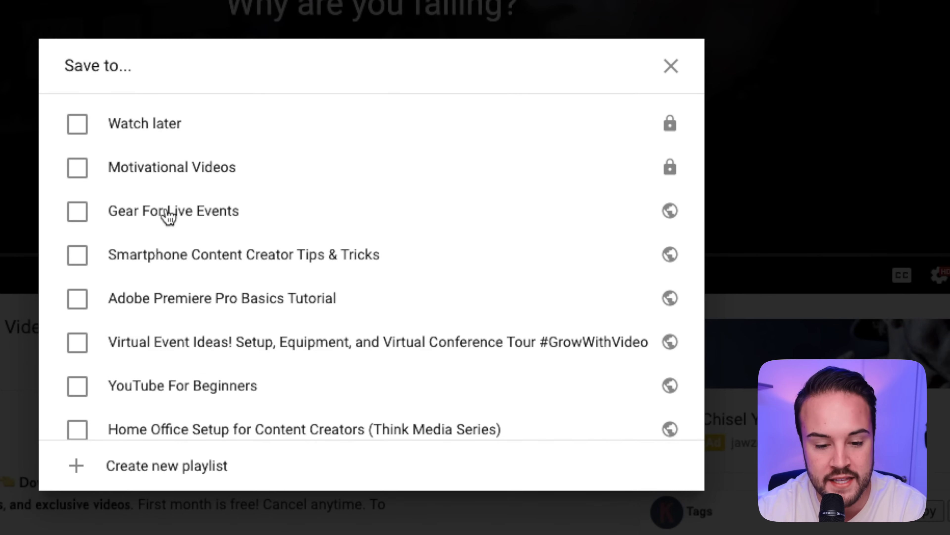
Tick Motivational Videos, then go to the Think Media channel page via Your channel.
click(77, 174)
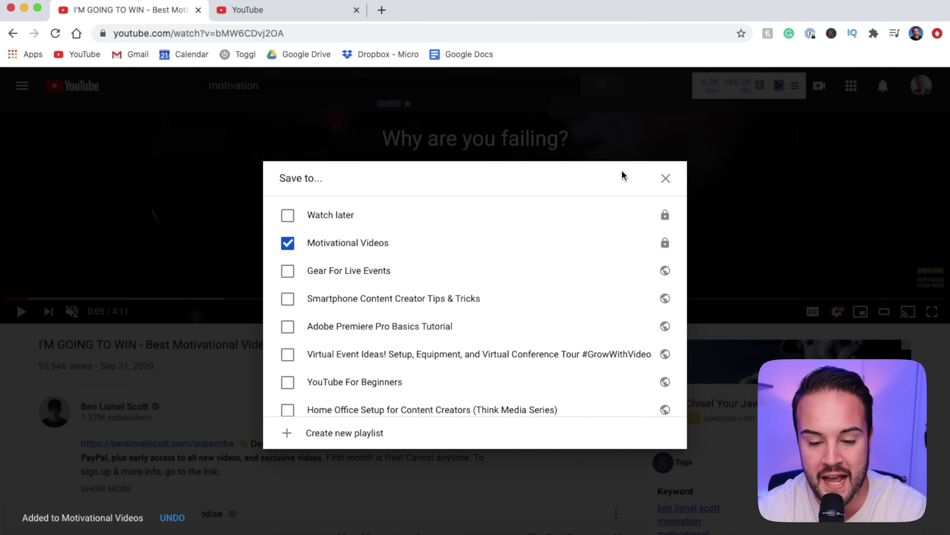
click(665, 179)
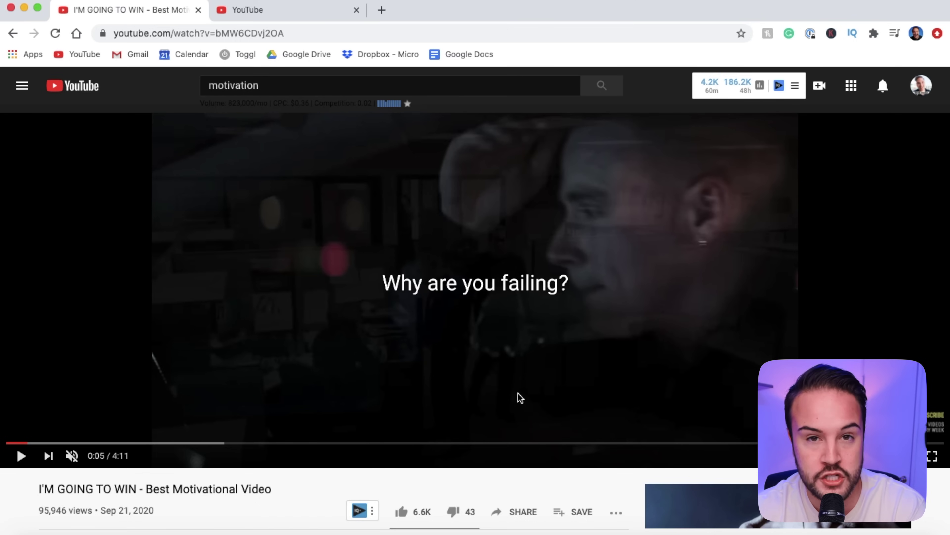
click(921, 85)
click(821, 153)
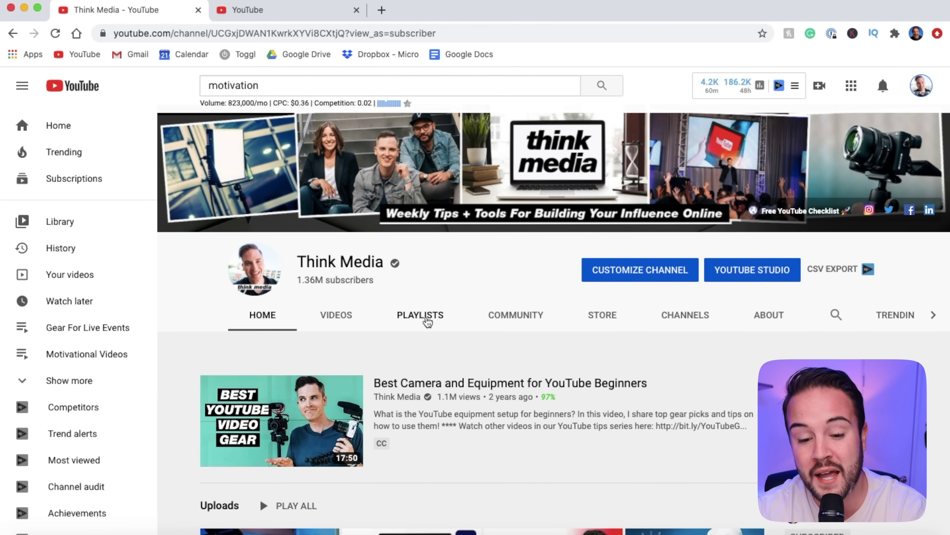
Browse the Playlists tab, including Gear For Live Events and YouTube For Beginners, then open YouTube Studio.
click(428, 318)
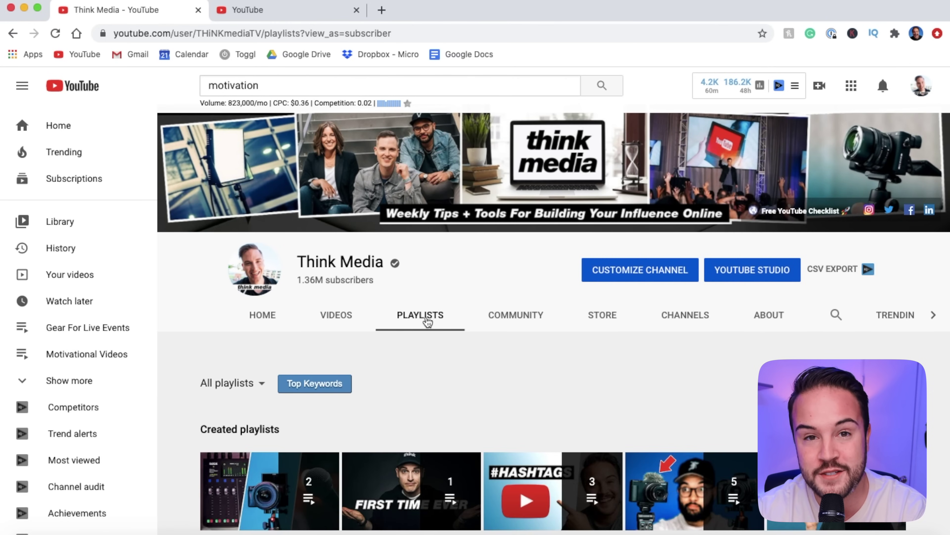
scroll(512, 383, down, 3)
scroll(513, 383, down, 4)
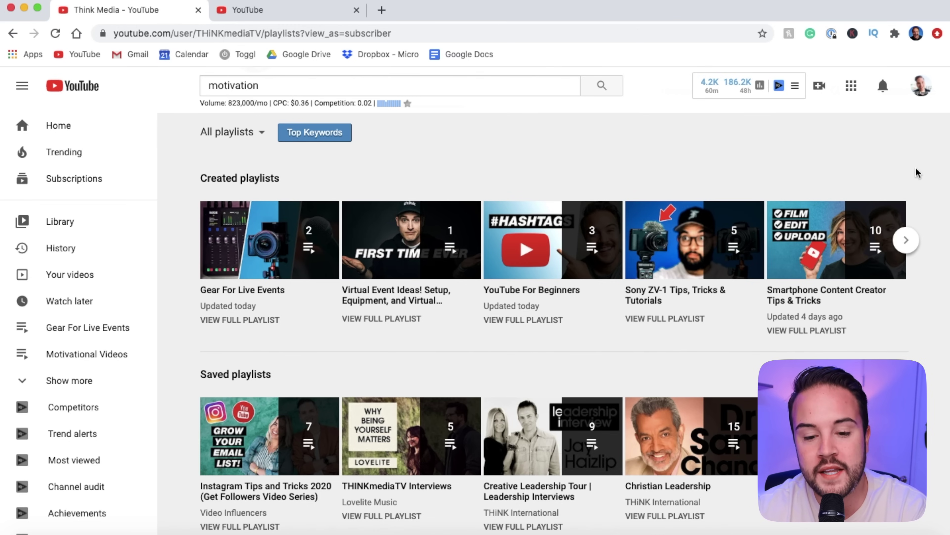
scroll(917, 173, up, 6)
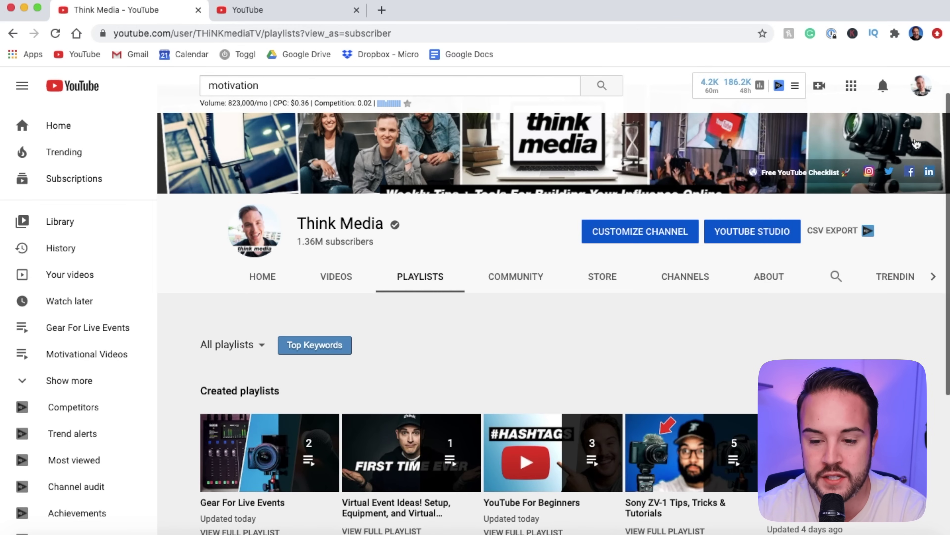
click(921, 86)
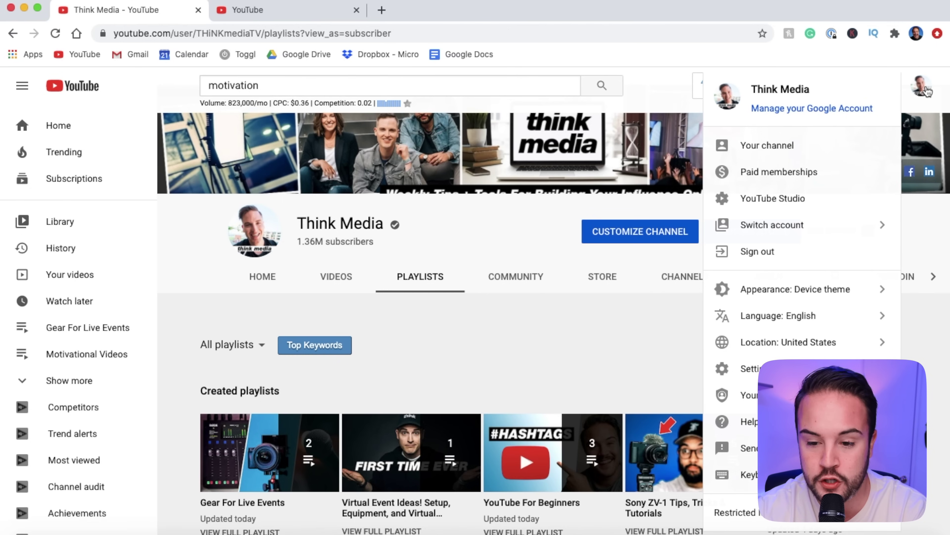
click(770, 200)
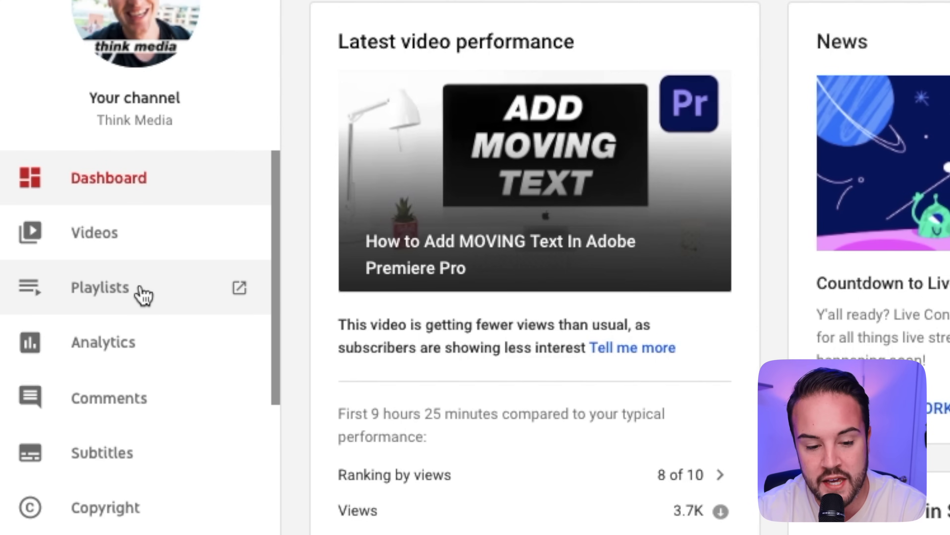
Show all 179 playlists in Studio, briefly checking New playlist's visibility options before cancelling.
click(143, 294)
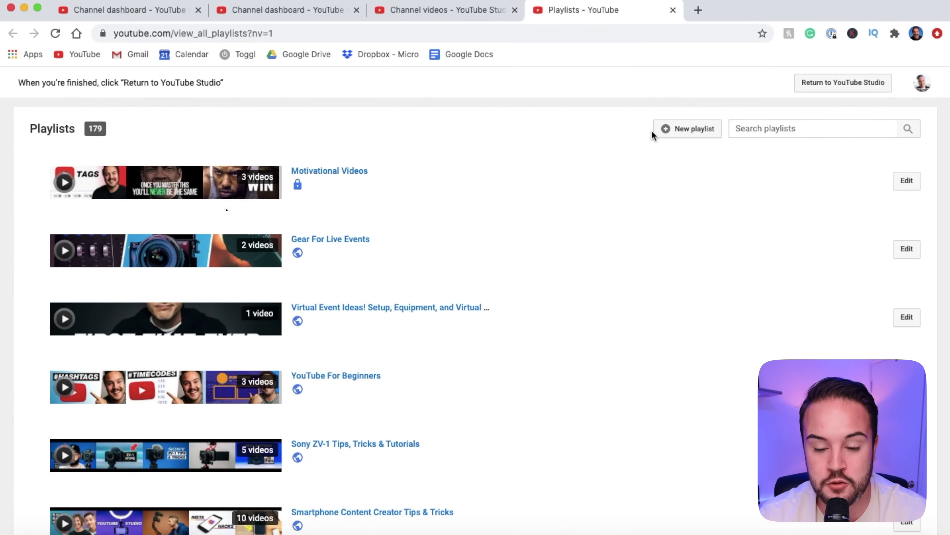
click(672, 134)
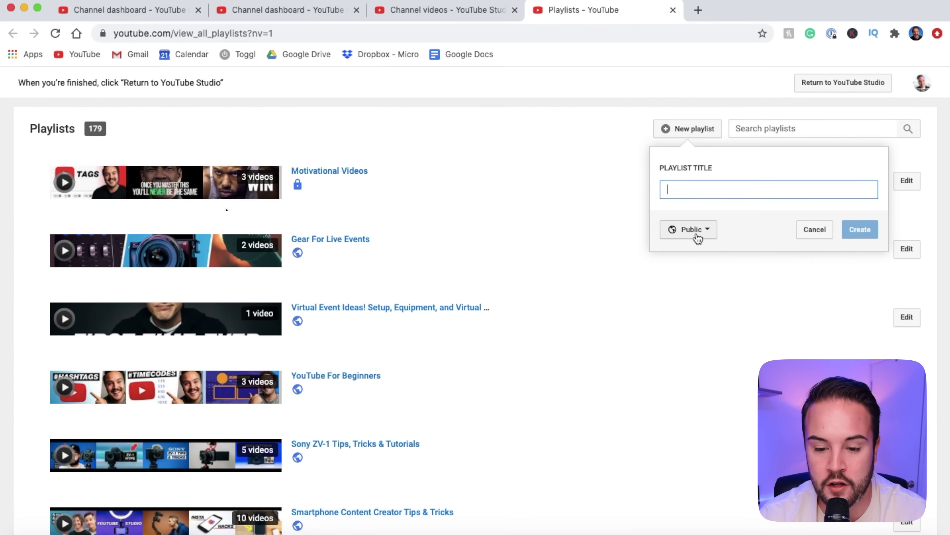
click(703, 230)
click(707, 193)
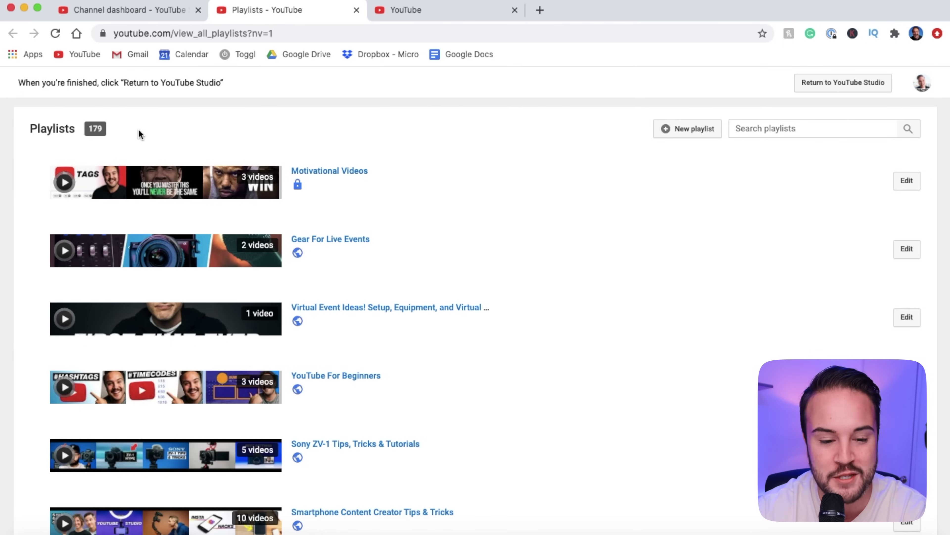
Open the Motivational Videos playlist page from the list via its Edit button.
click(778, 129)
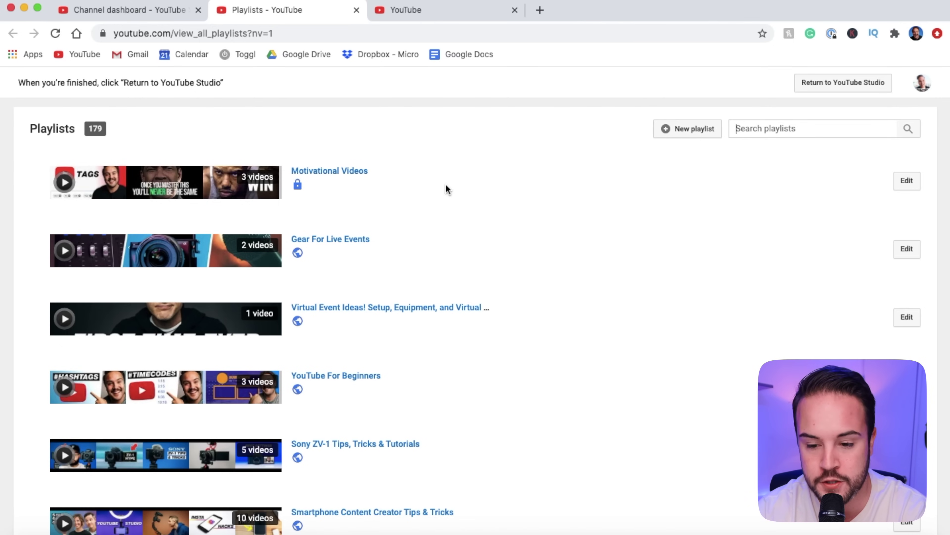
click(159, 187)
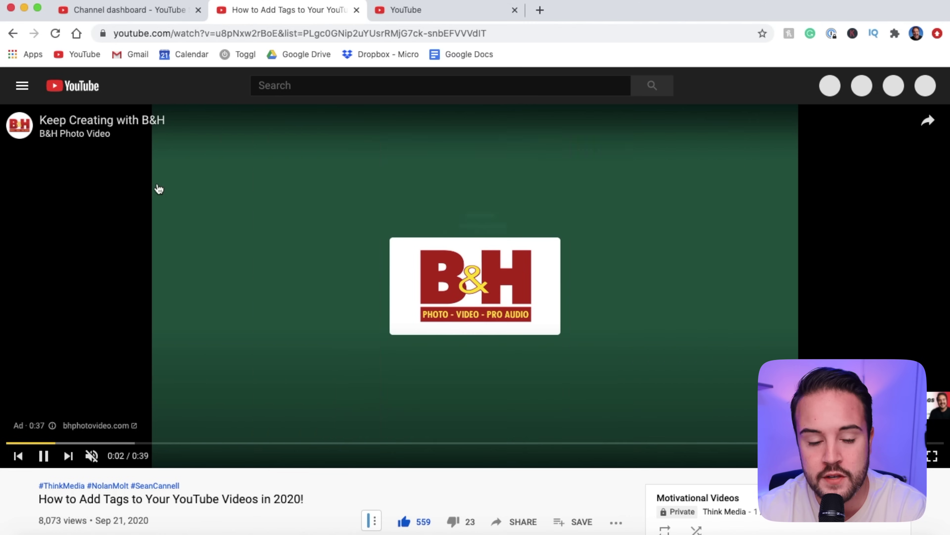
click(11, 33)
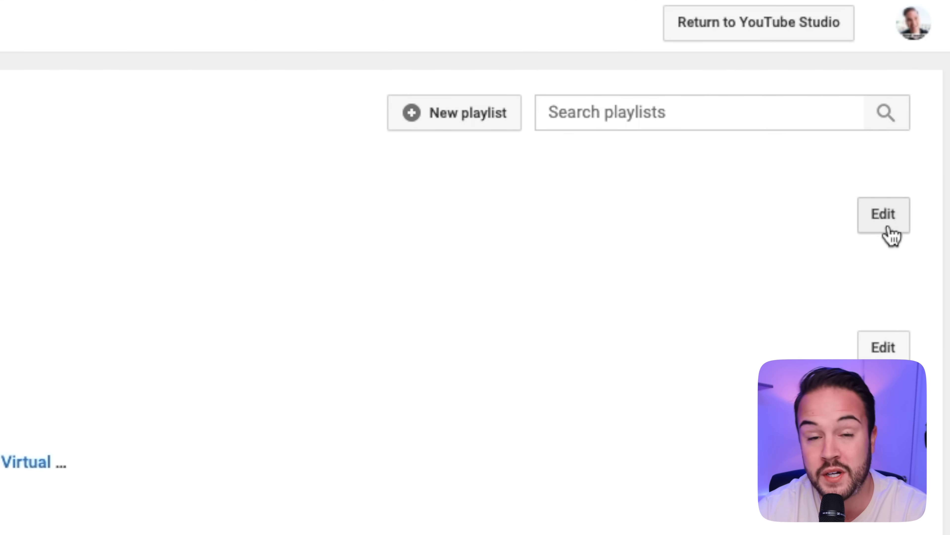
click(888, 227)
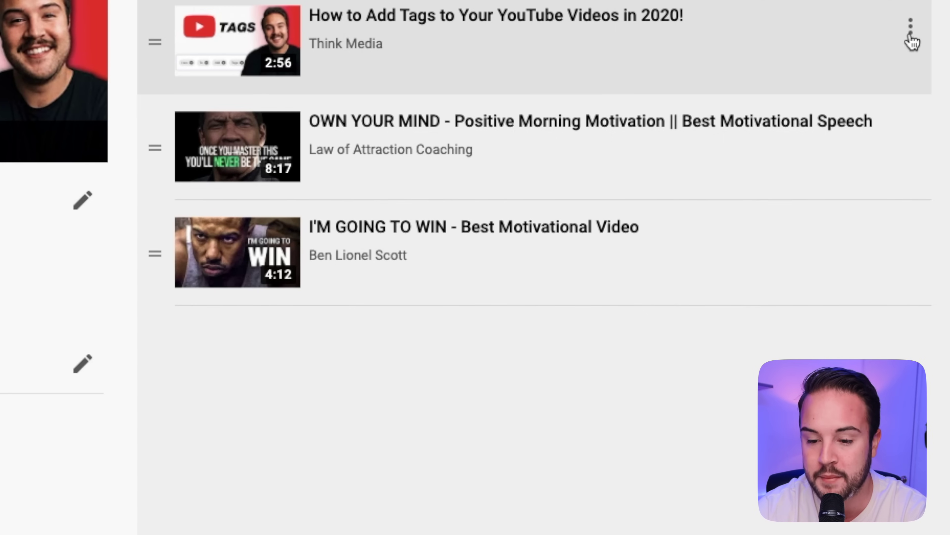
Remove 'How to Add Tags to Your YouTube Videos in 2020!' from the Motivational Videos playlist.
click(912, 34)
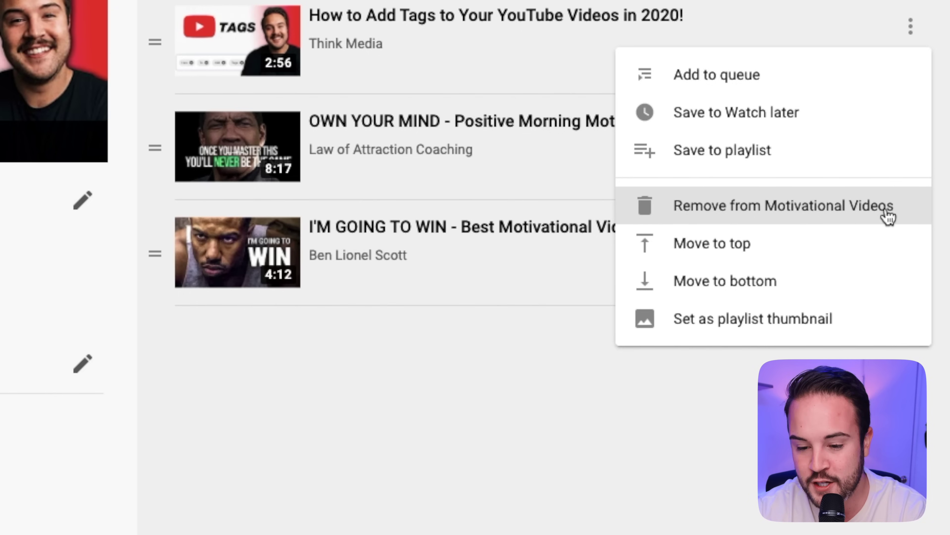
click(887, 212)
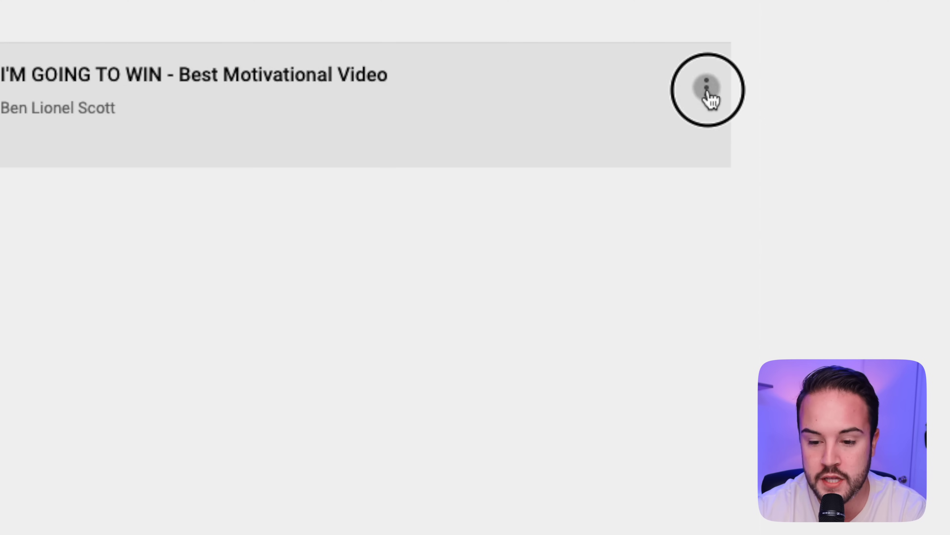
click(707, 88)
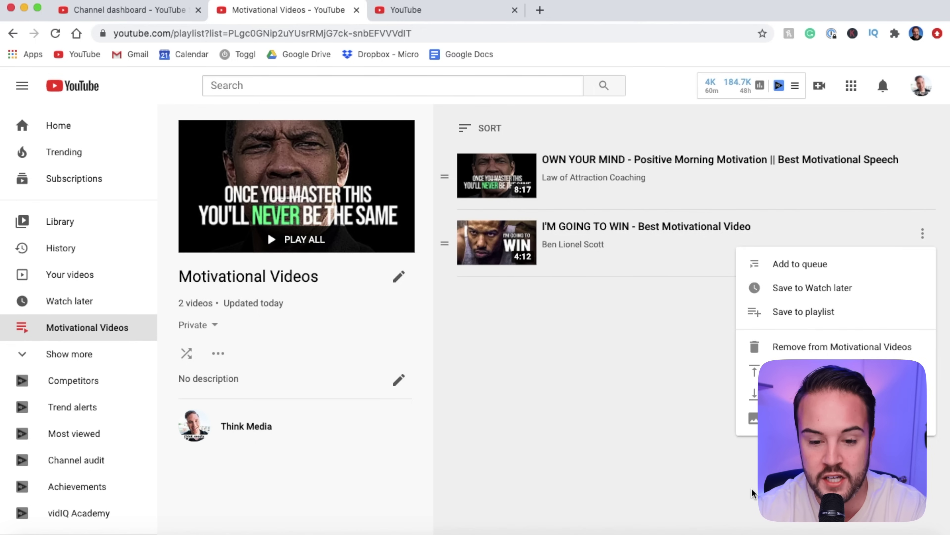
Move the I'M GOING TO WIN video to the top of the playlist.
click(636, 431)
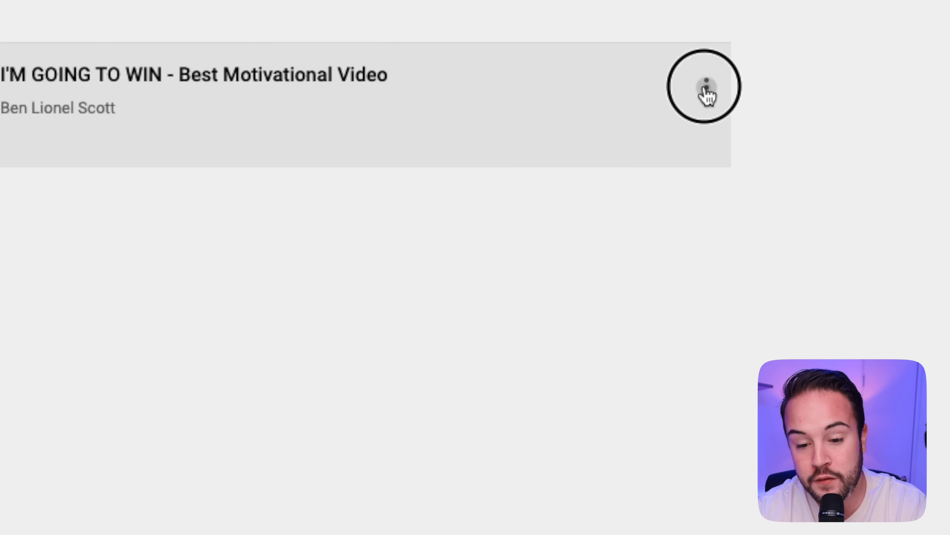
click(922, 235)
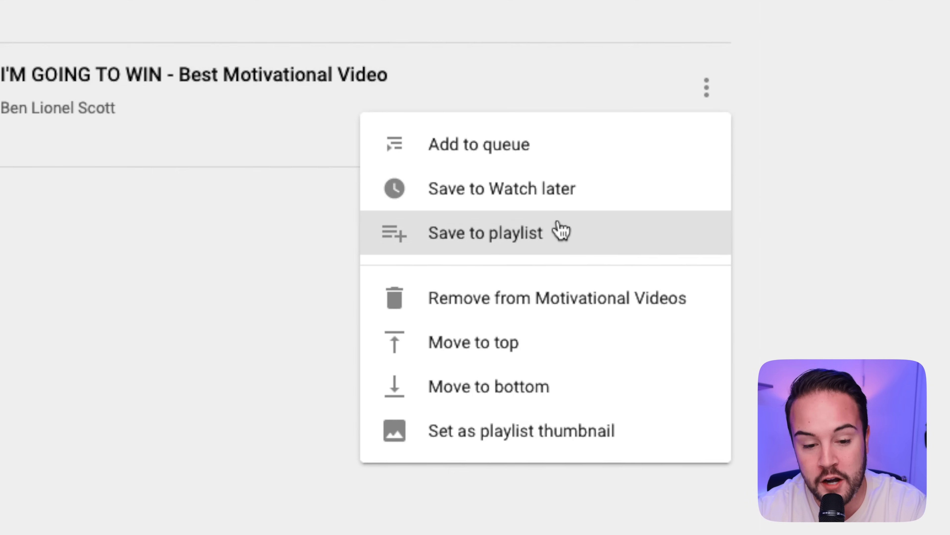
click(526, 341)
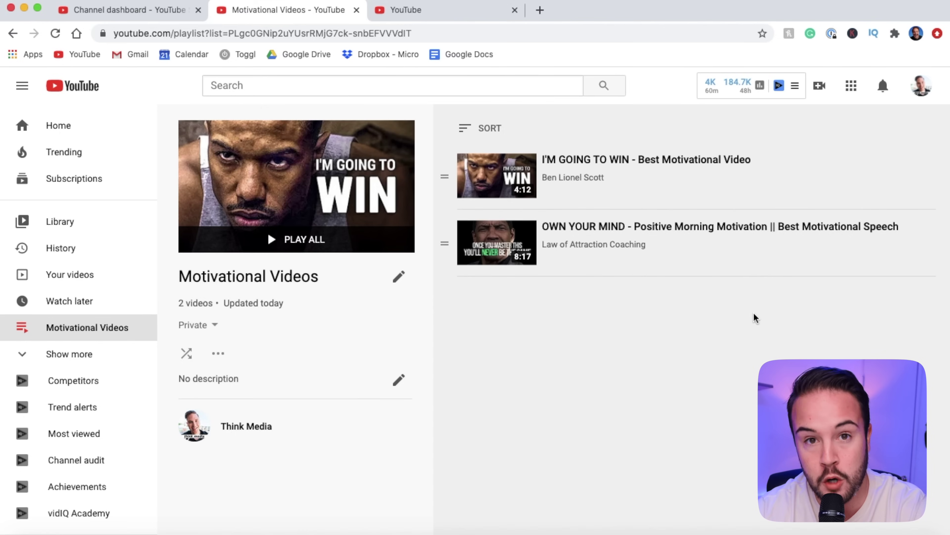
Set the OWN YOUR MIND video as the playlist thumbnail.
mouse_move(925, 234)
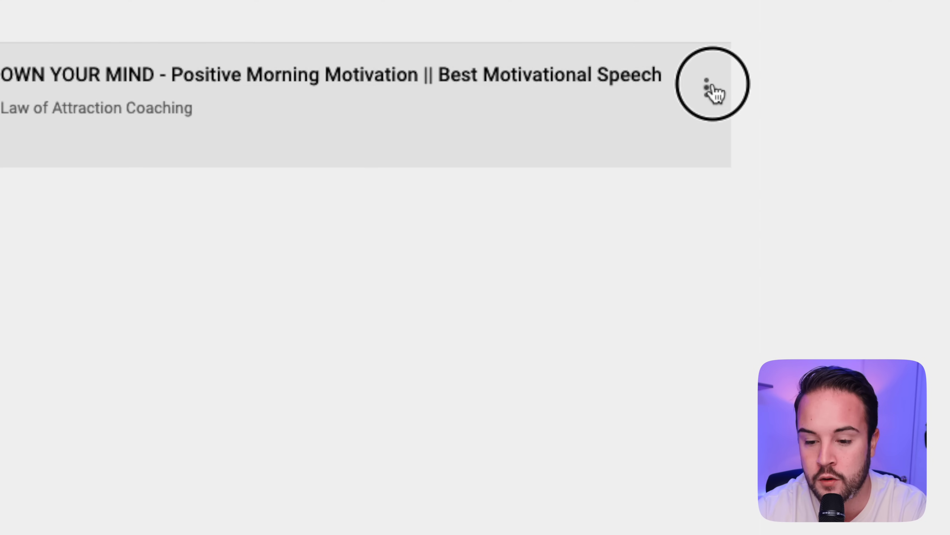
click(714, 90)
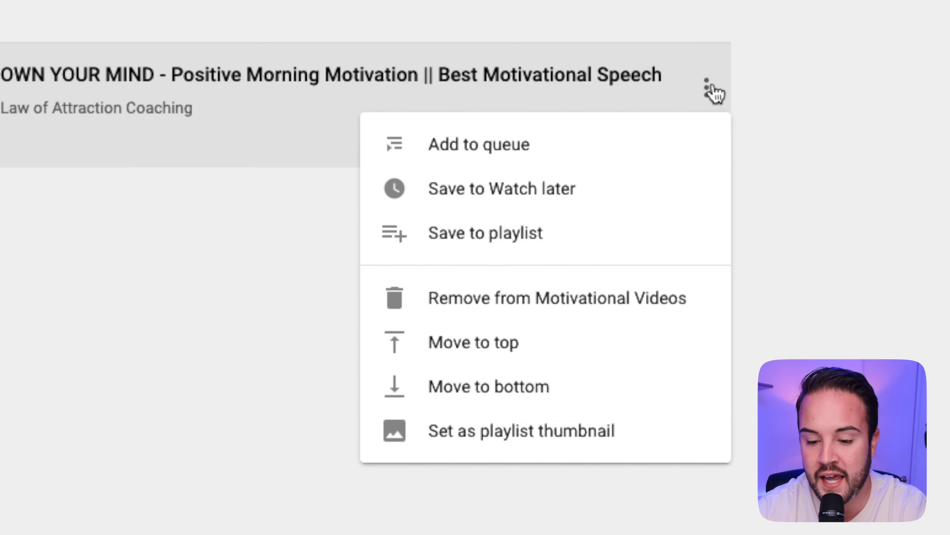
click(563, 440)
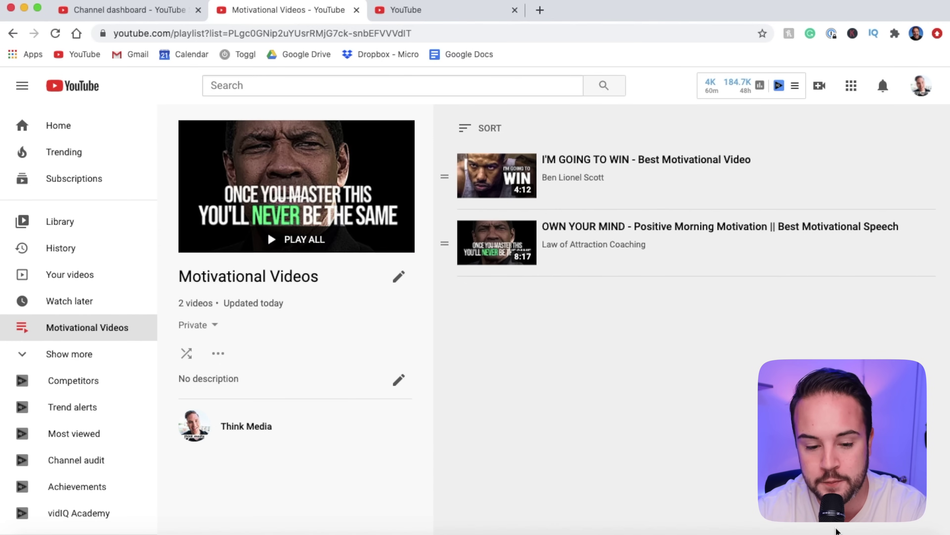
click(397, 277)
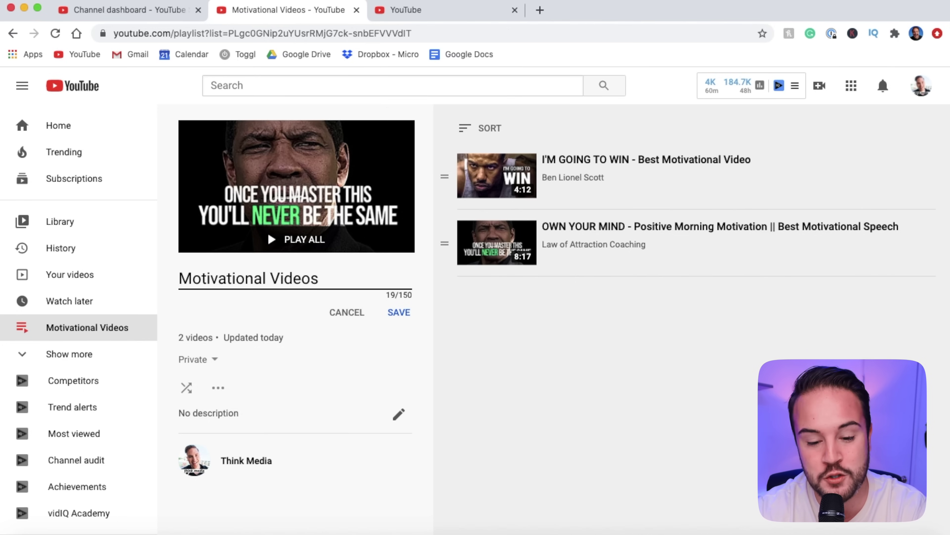
Rename the playlist to 'Motivational Video Compilation' and save the title.
key(BackSpace)
text(C)
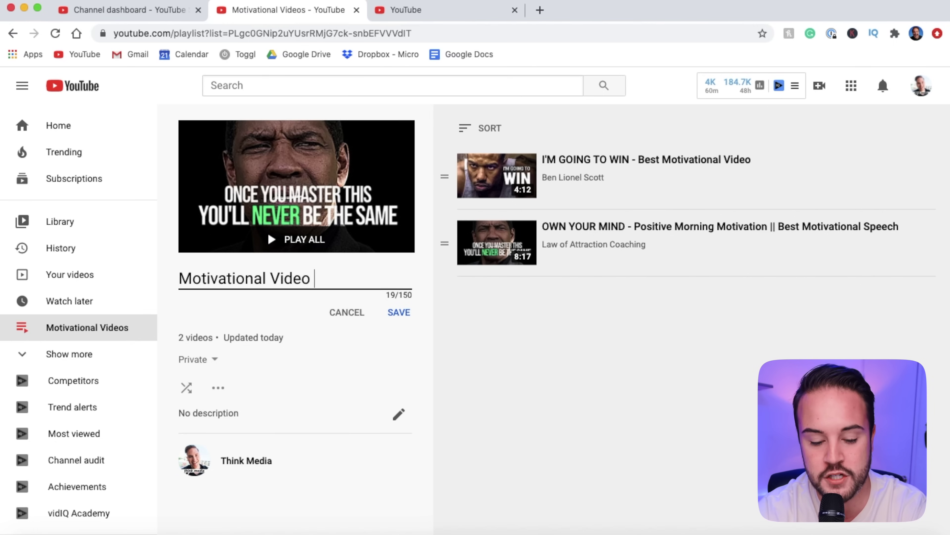
text(ompil)
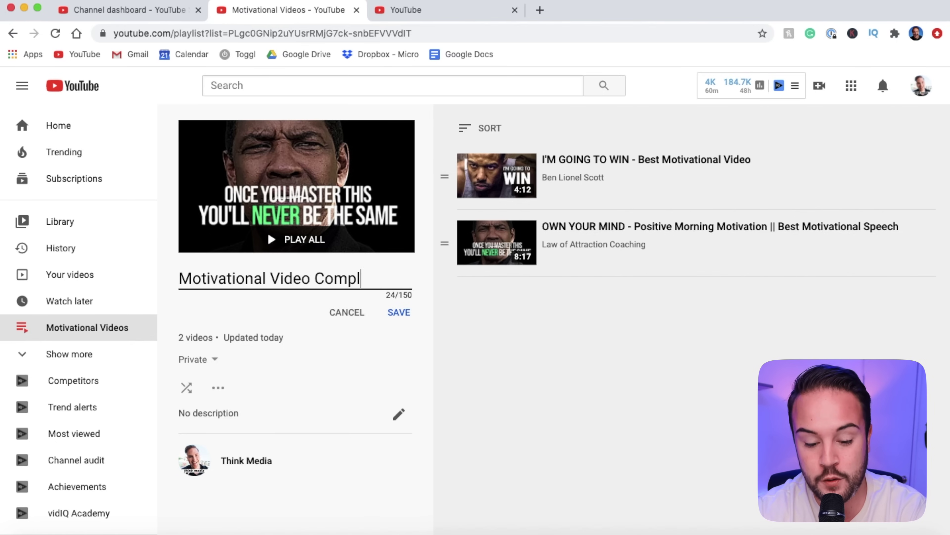
key(BackSpace)
text(ilation)
click(400, 315)
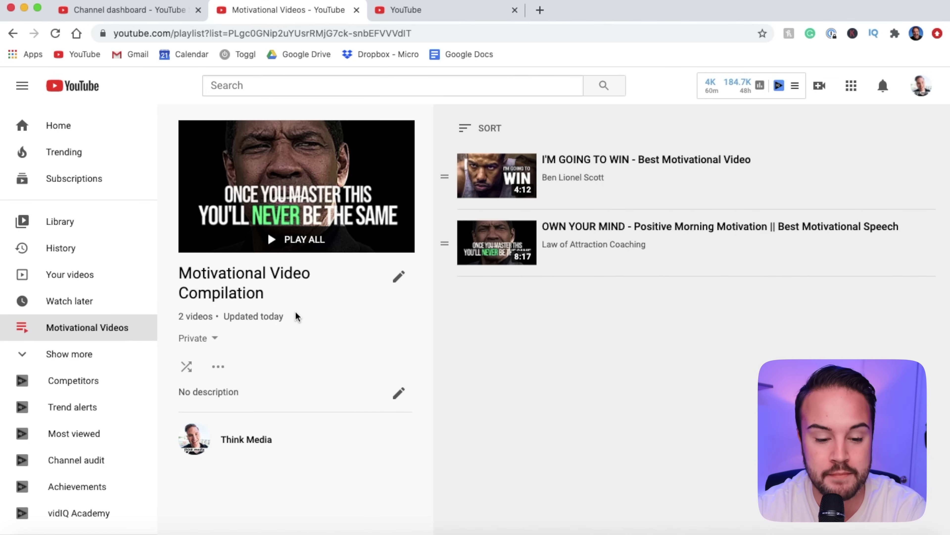
Add a description about getting inspired and motivated to be your best self, and save it.
click(220, 389)
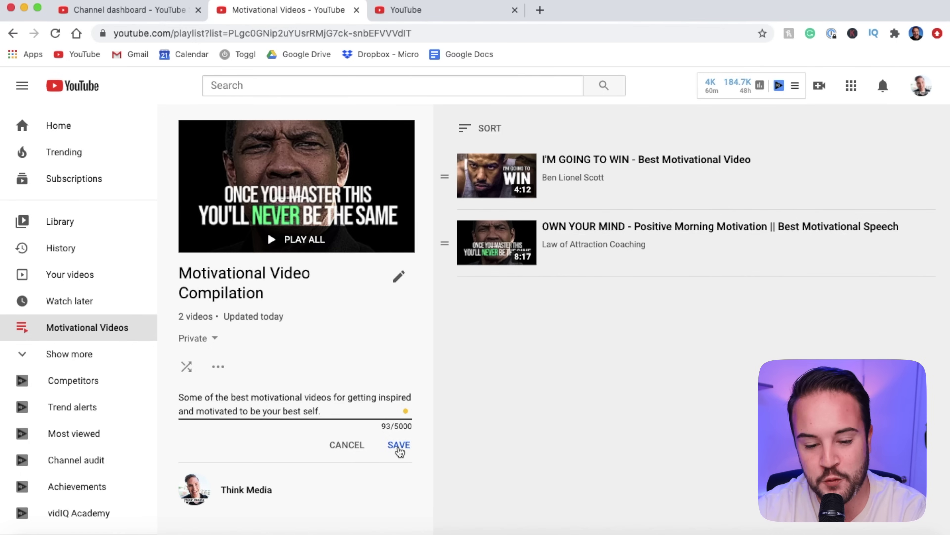
click(399, 445)
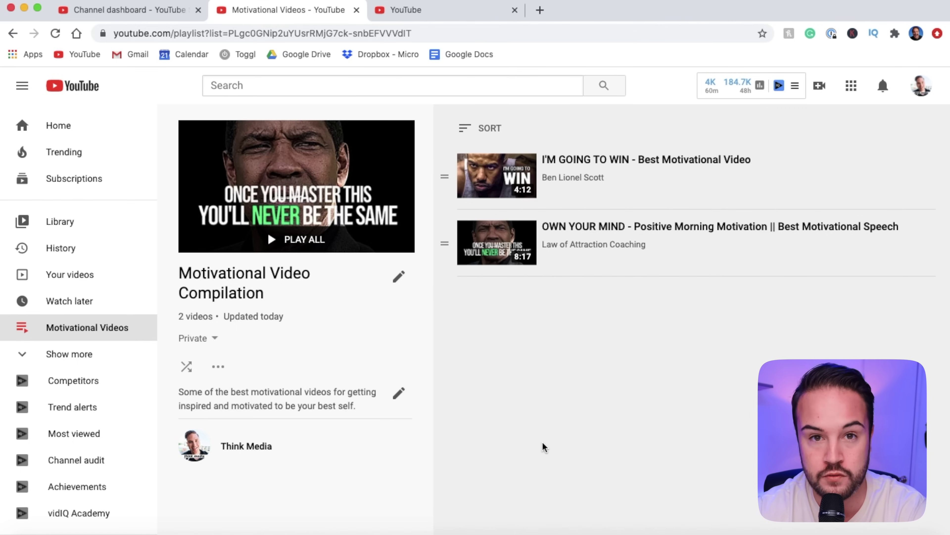
click(210, 338)
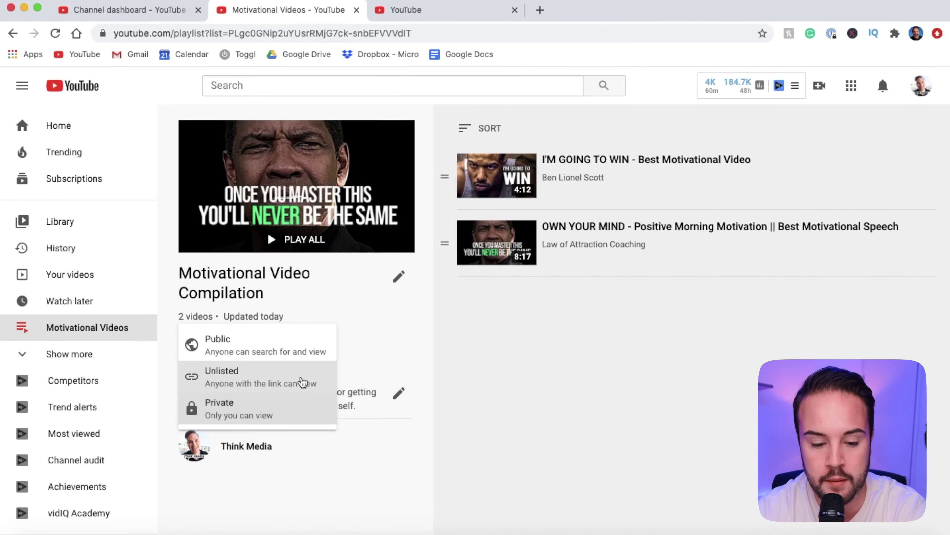
Keep the playlist private and switch on collaborators adding videos in Collaborate.
click(429, 337)
click(218, 367)
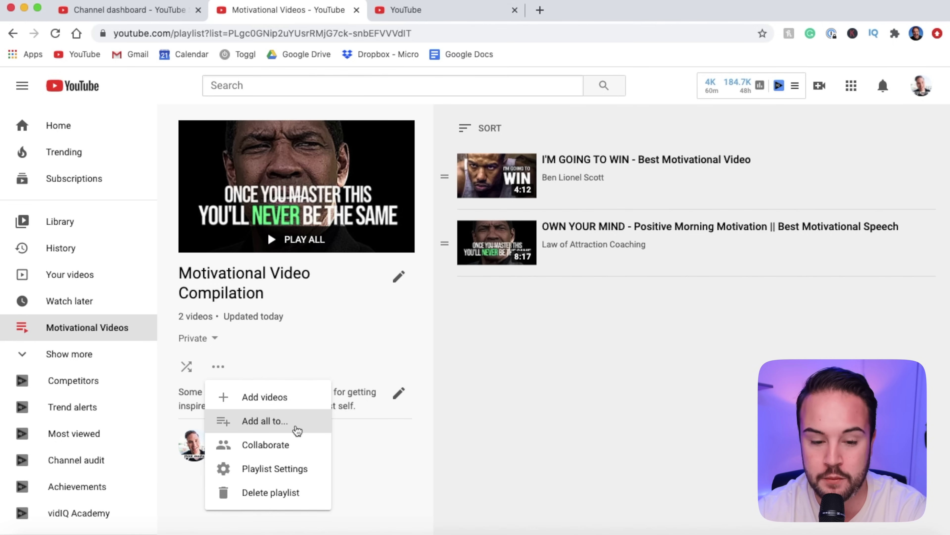
click(298, 448)
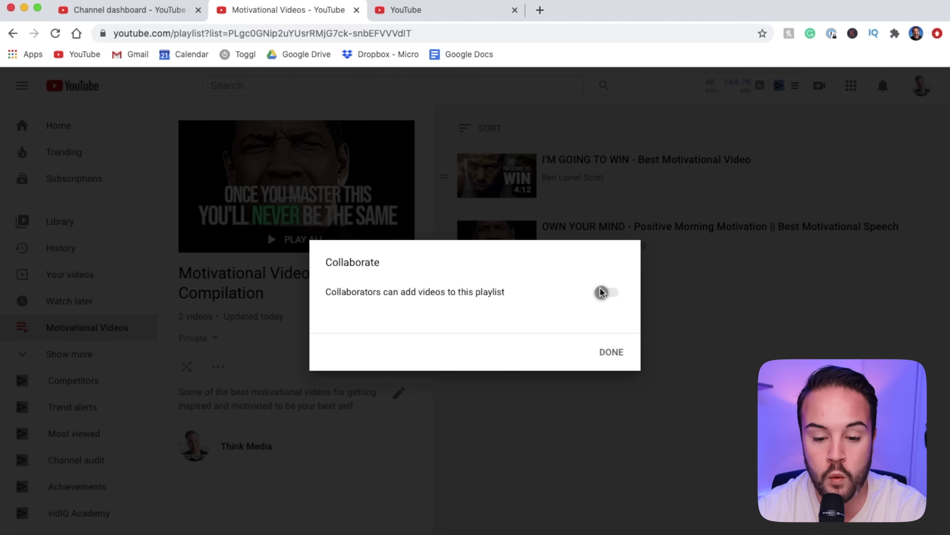
click(604, 293)
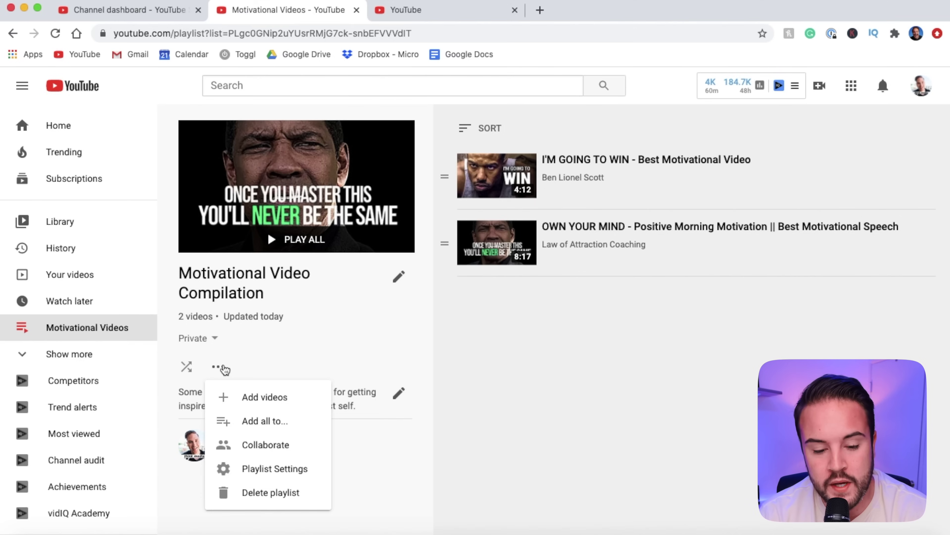
Review the playlist's embedding settings, close them, and begin adding videos.
click(305, 468)
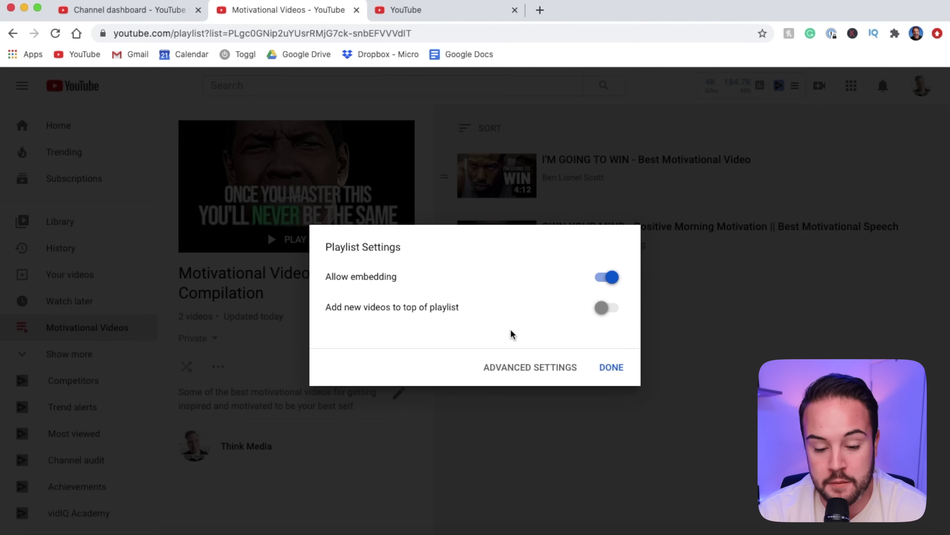
click(623, 369)
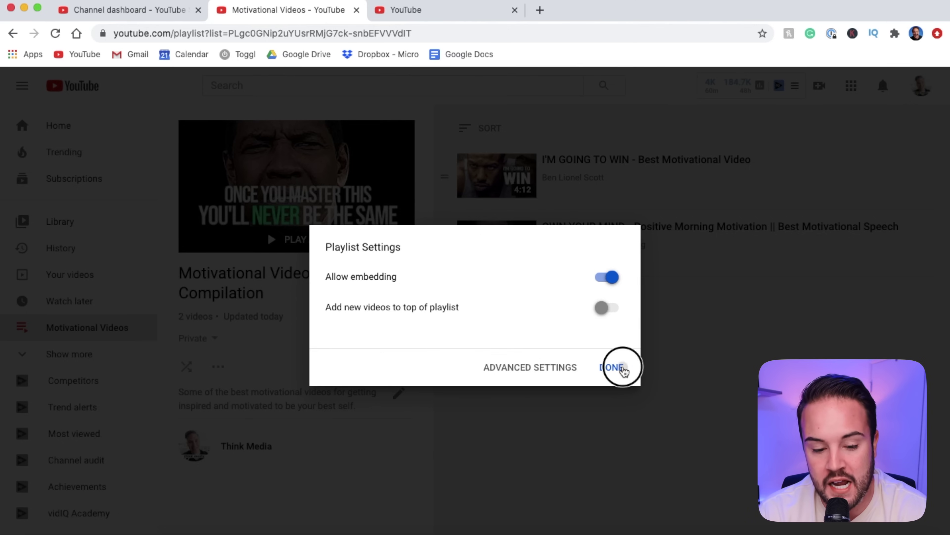
click(218, 366)
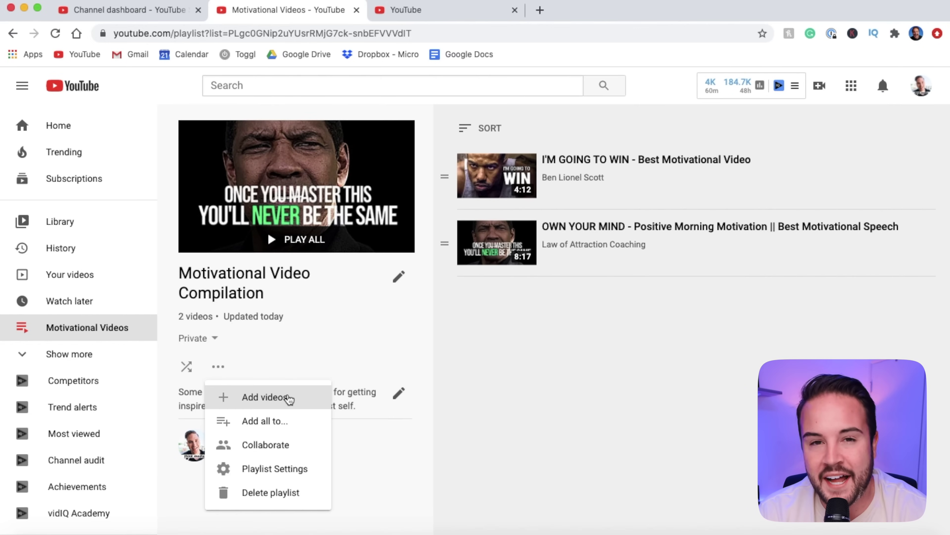
click(288, 397)
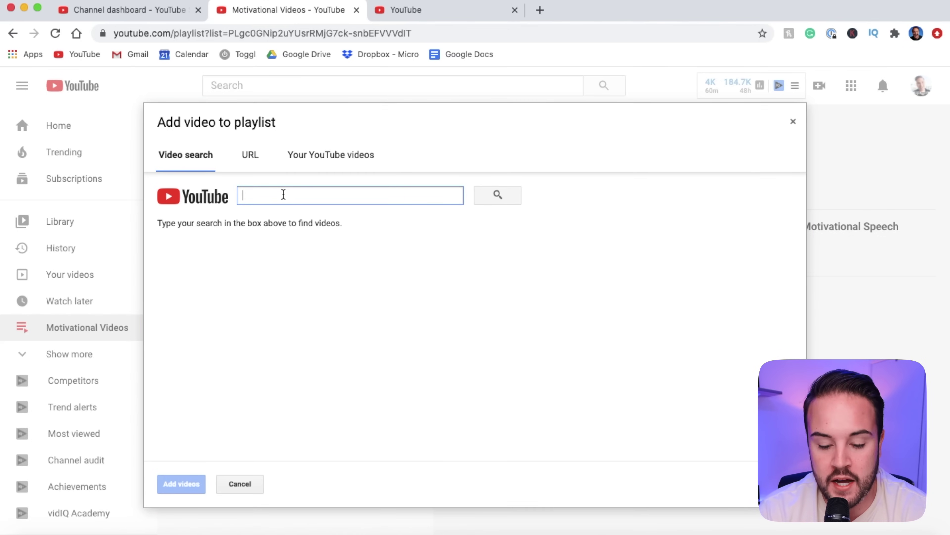
text(motivationa)
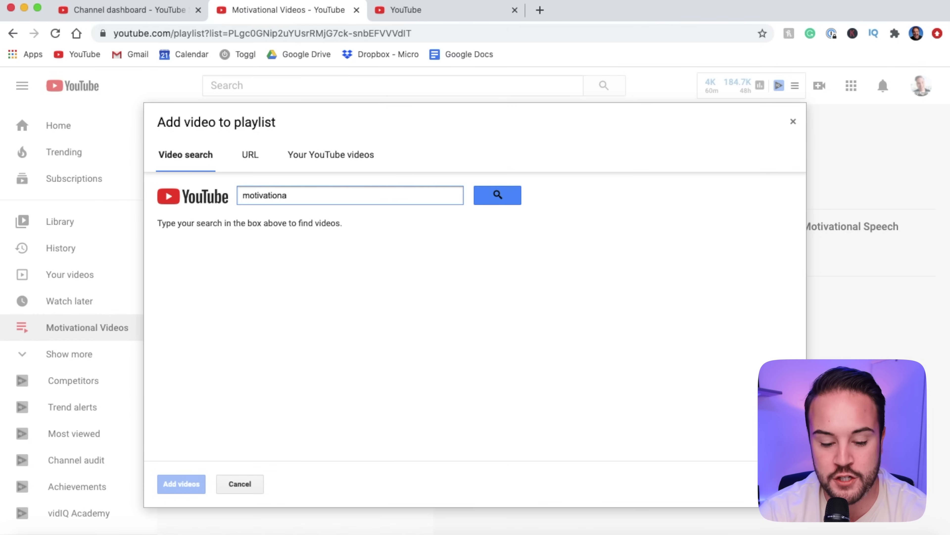
text(l videos)
key(Return)
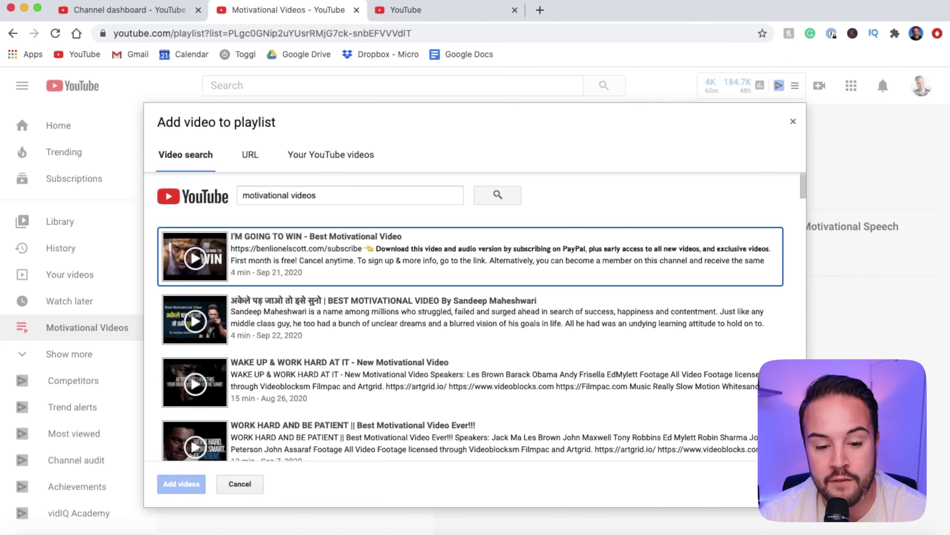
click(256, 156)
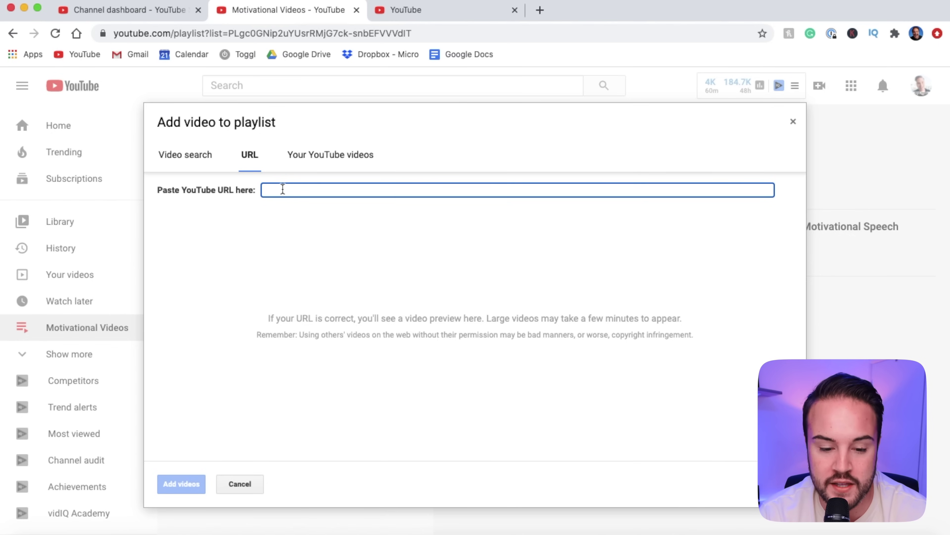
click(356, 168)
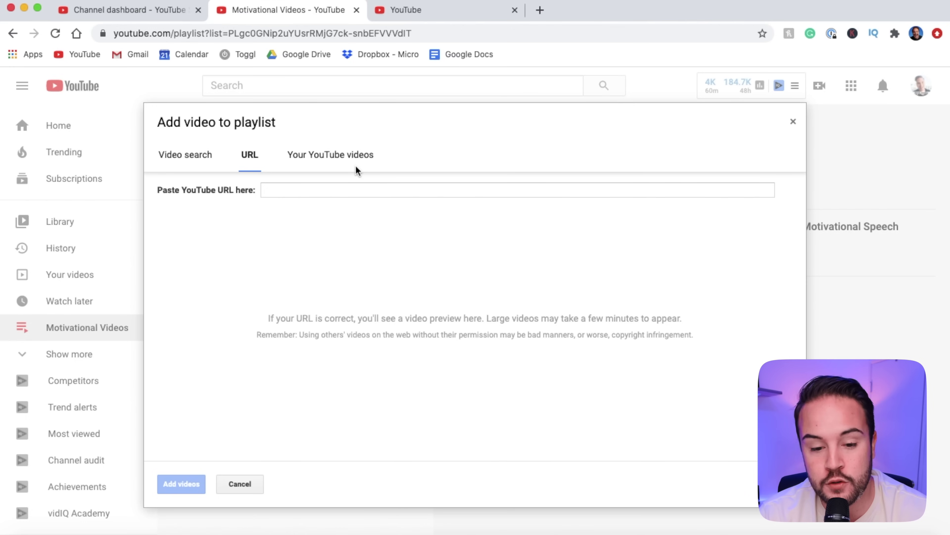
click(344, 155)
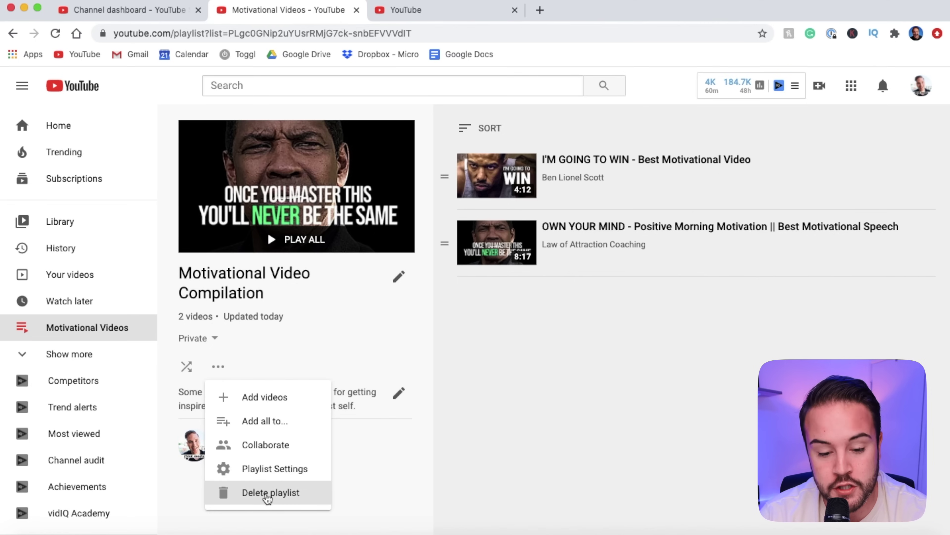
click(267, 494)
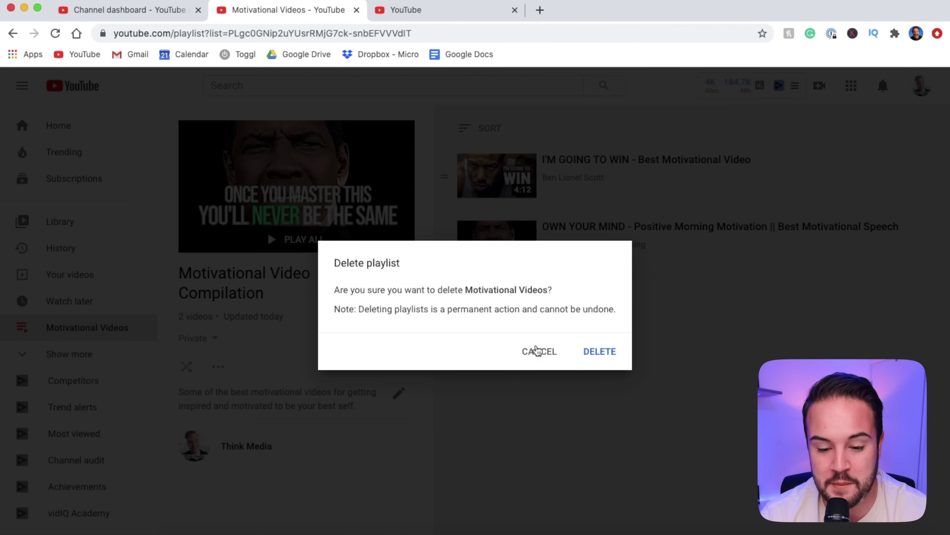
click(539, 350)
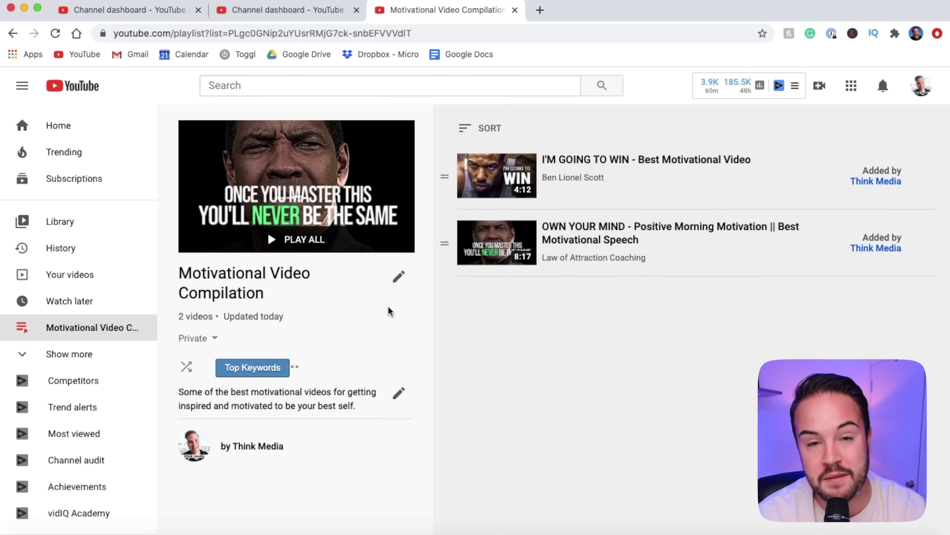
Make 'Motivational Video Compilation' Public, then reopen it and copy its Share link.
click(204, 336)
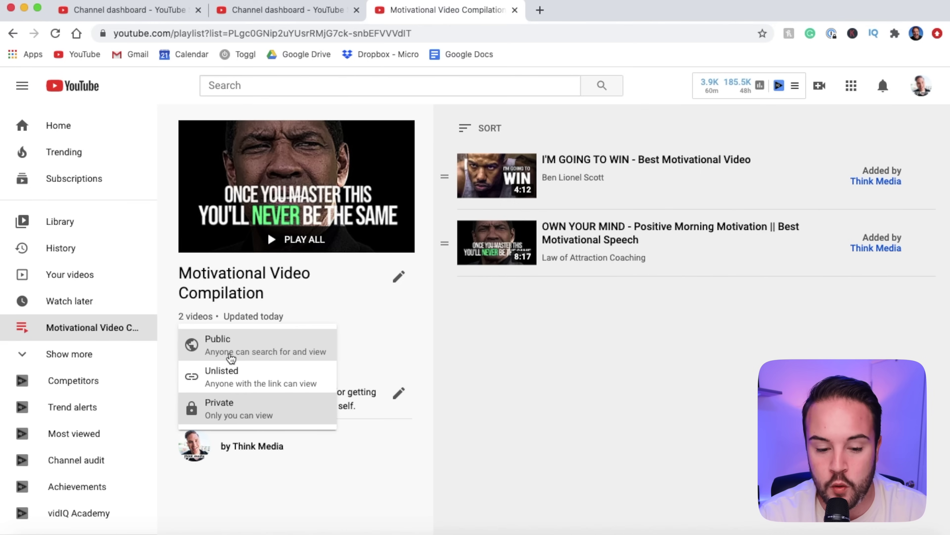
click(241, 349)
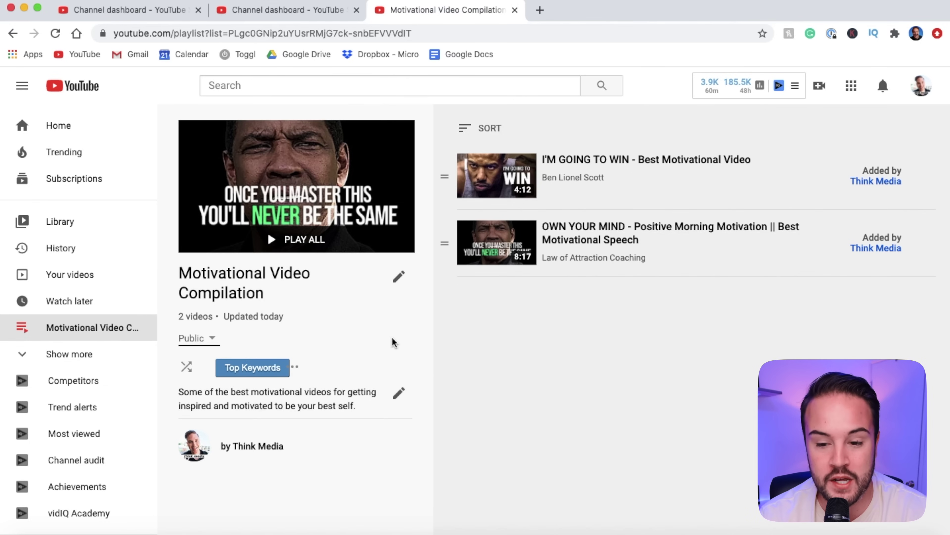
click(12, 35)
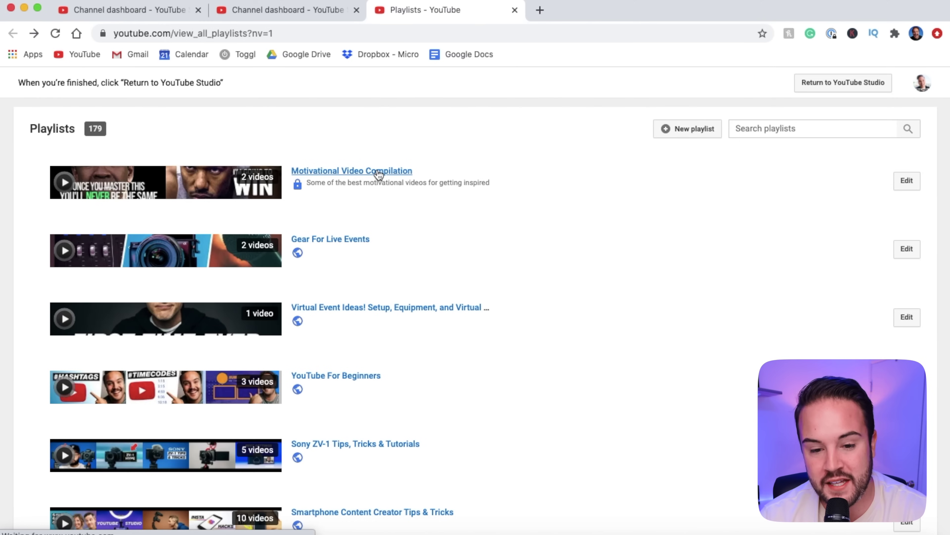
click(378, 172)
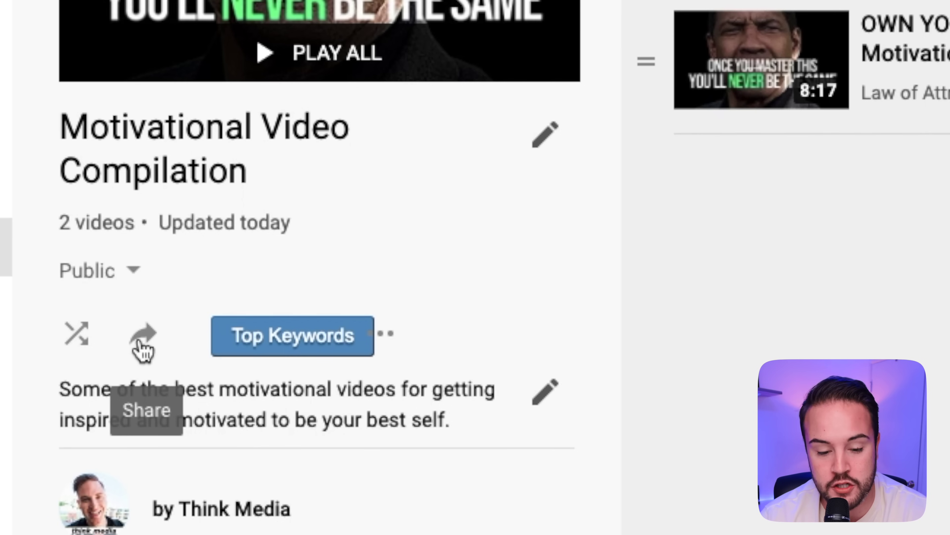
click(141, 342)
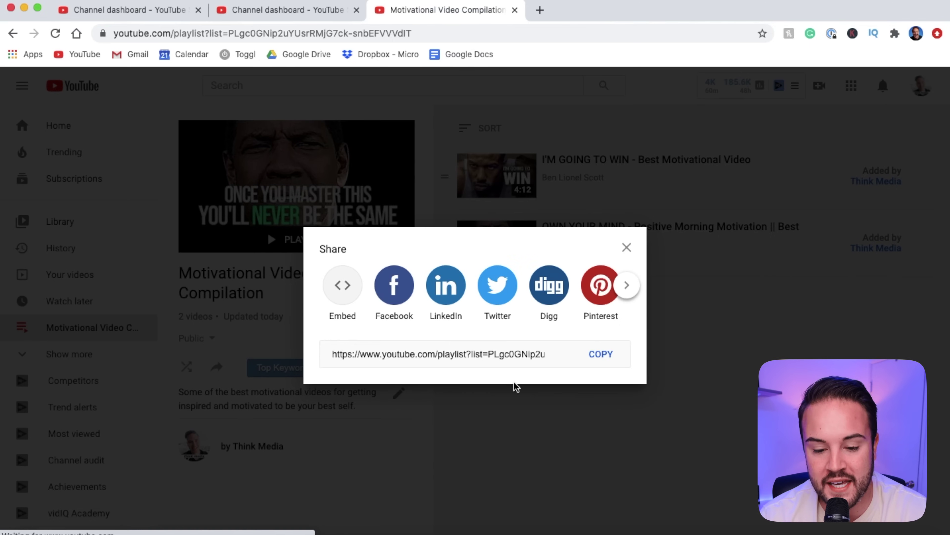
click(613, 358)
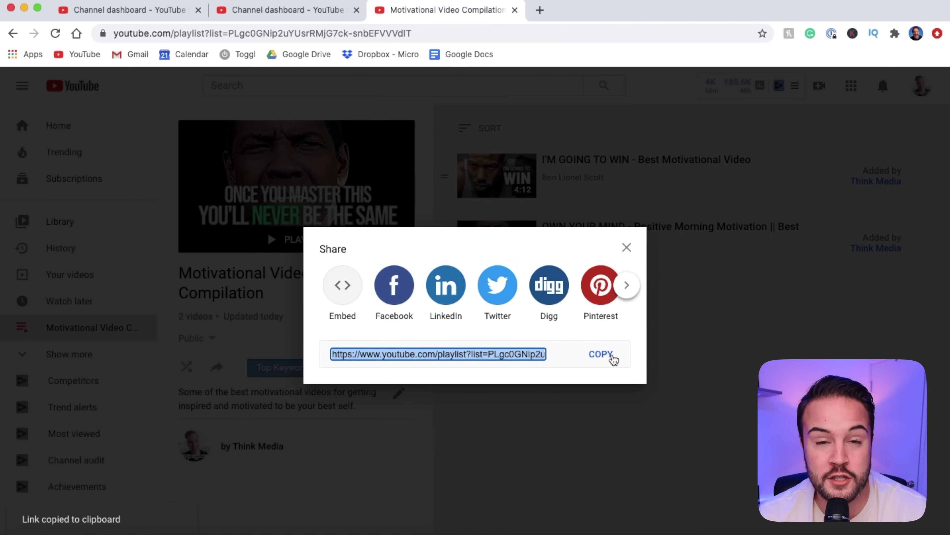
key(Escape)
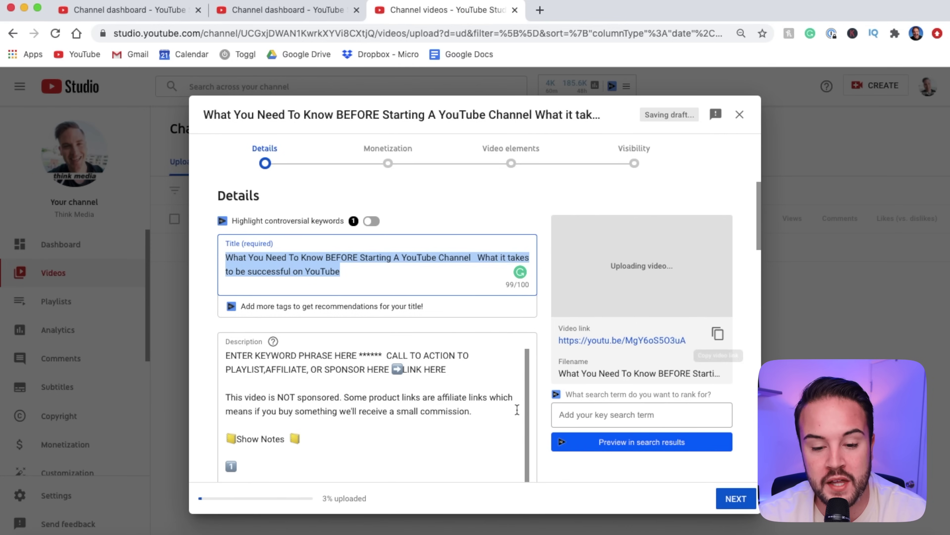
Tick Motivational Video Compilation in the upload's Playlists dropdown and confirm with DONE.
click(463, 280)
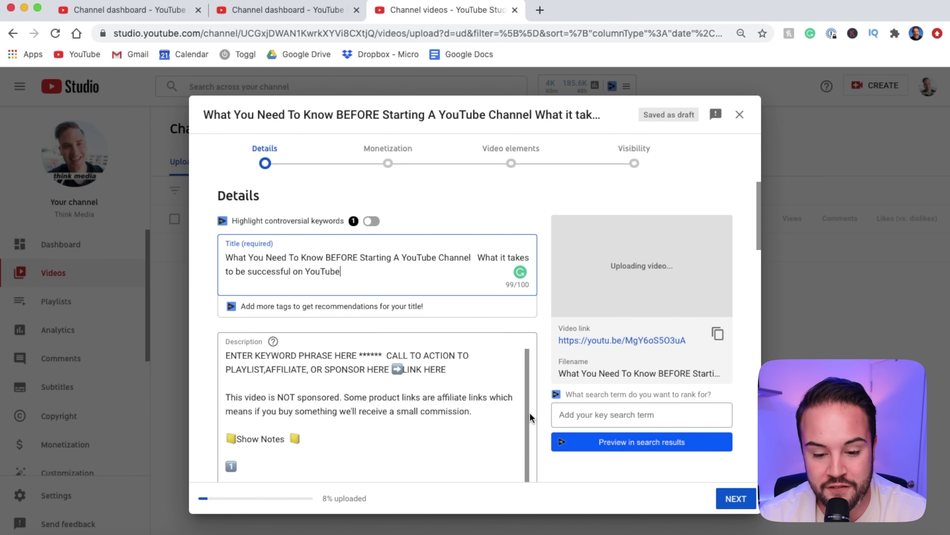
scroll(529, 412, down, 7)
scroll(582, 482, down, 10)
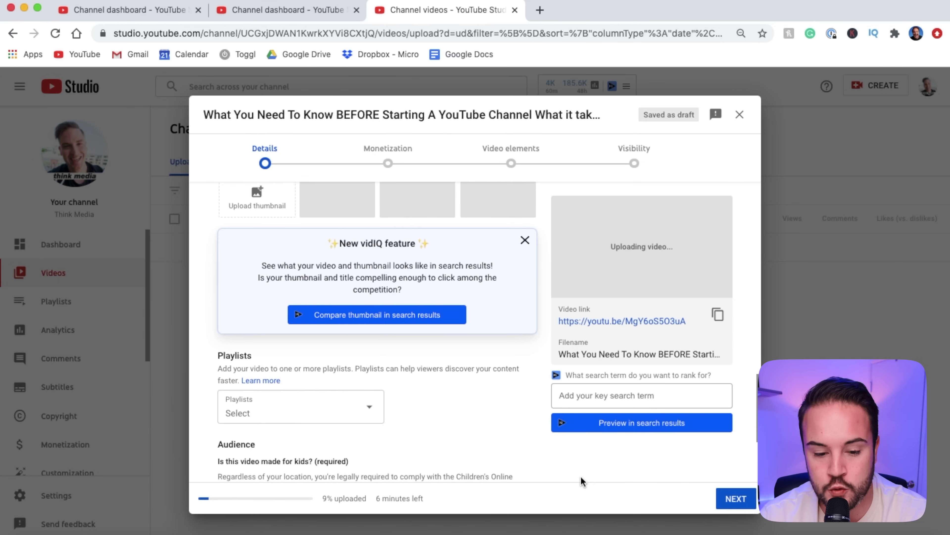
scroll(582, 480, down, 3)
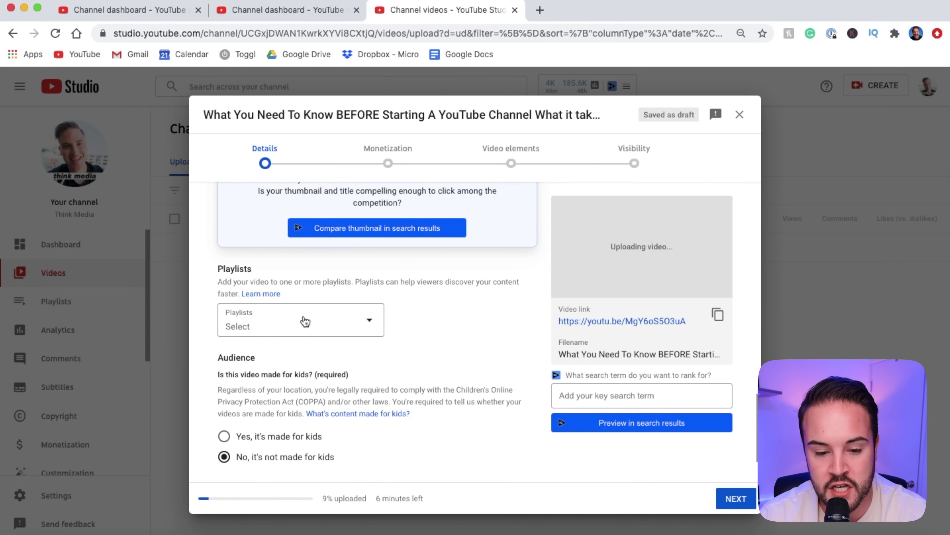
scroll(304, 322, up, 7)
scroll(258, 387, down, 2)
scroll(258, 387, down, 3)
click(350, 378)
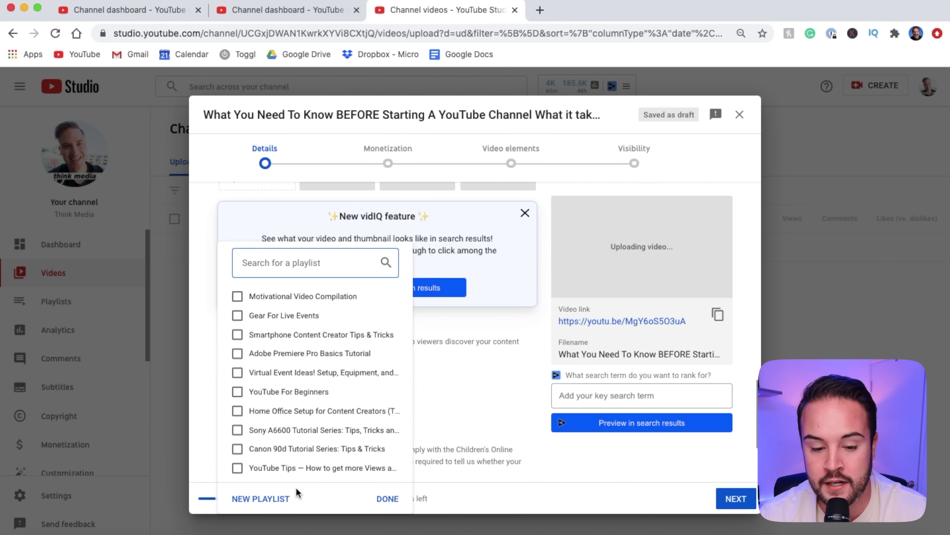
click(328, 295)
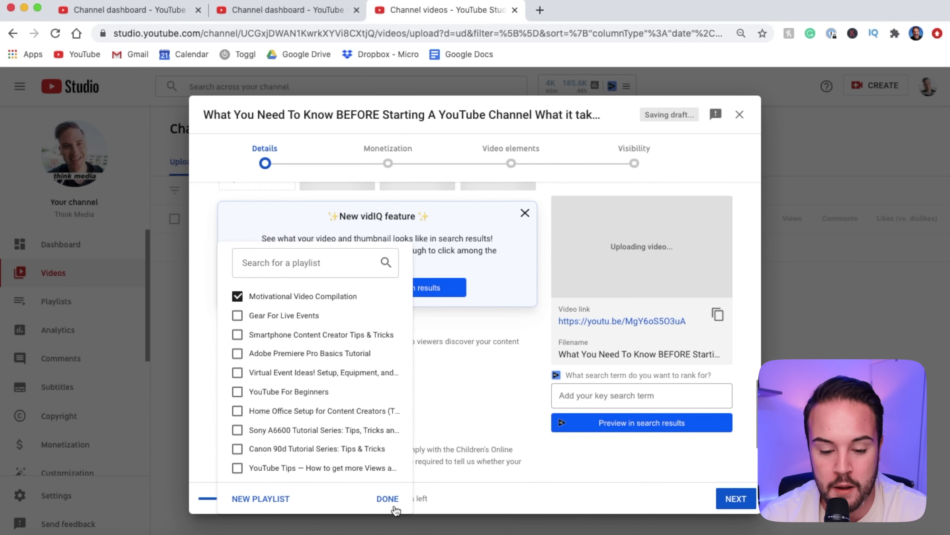
click(389, 499)
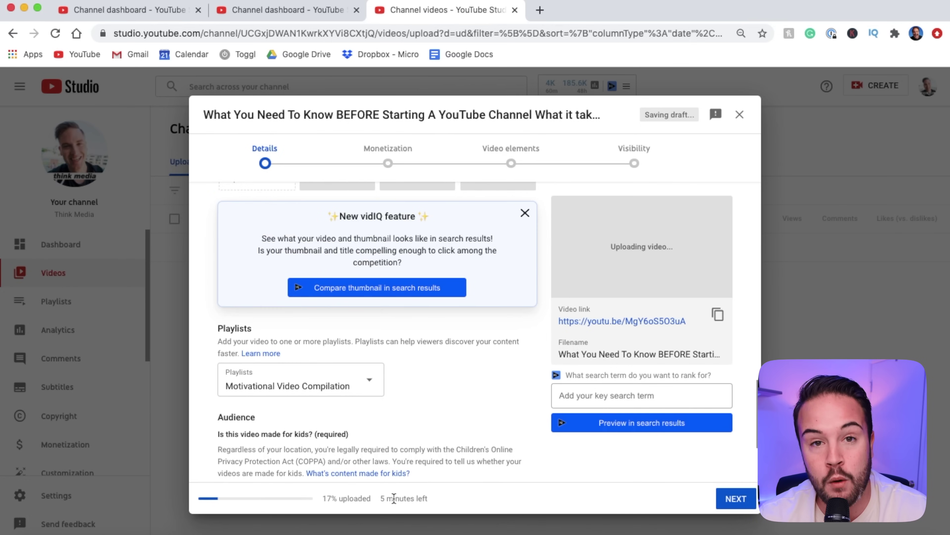